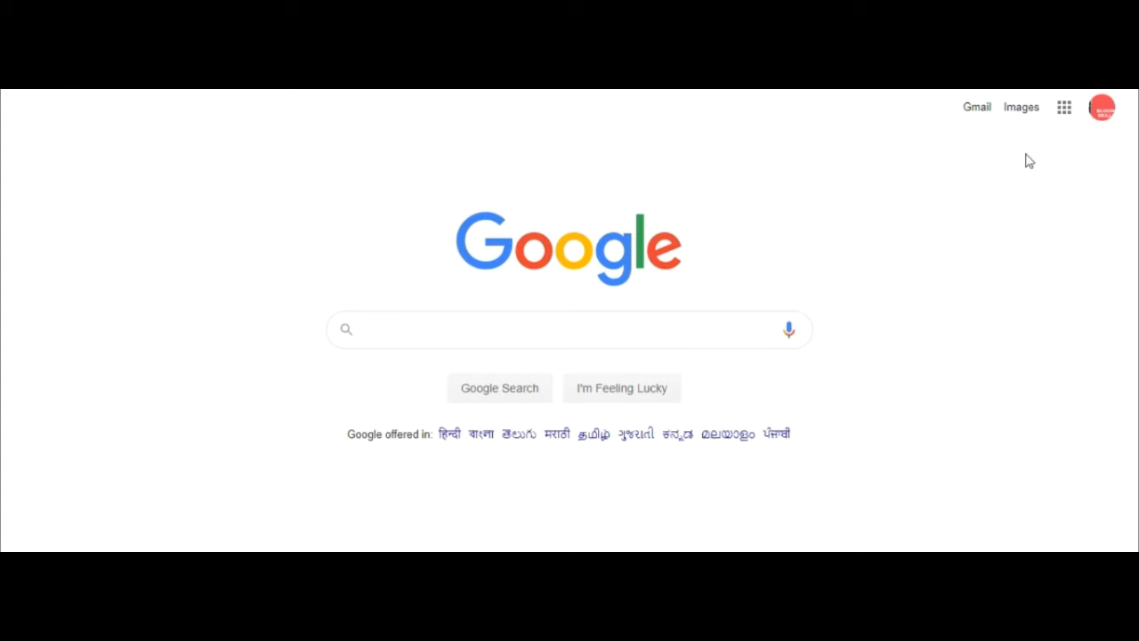
Open Google Classroom from the list of Google apps
click(1064, 118)
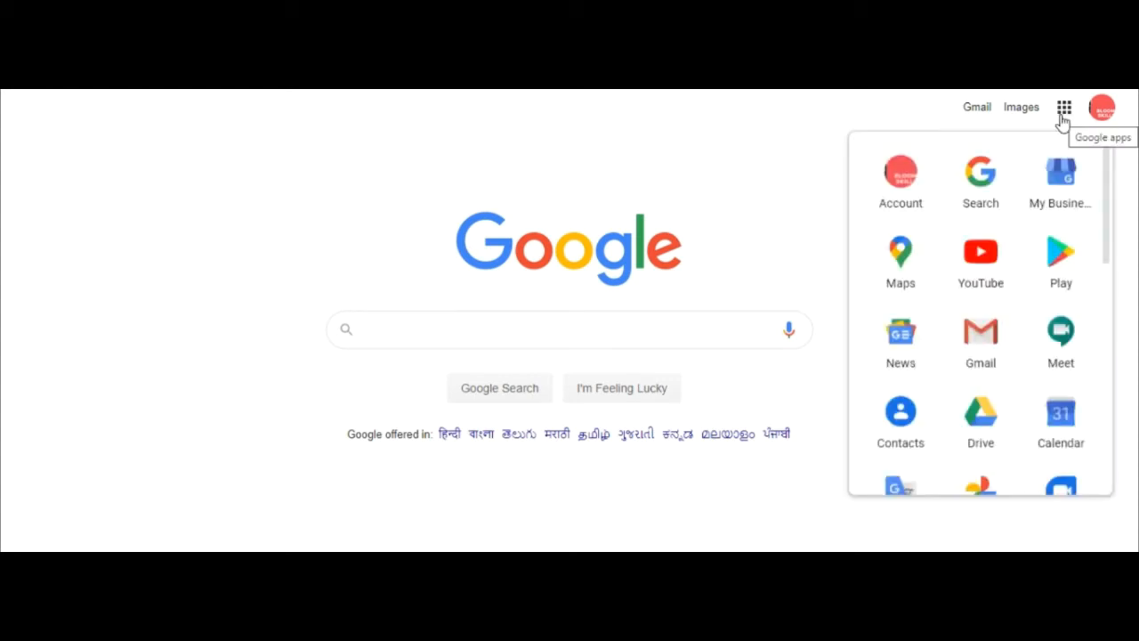
drag(1109, 201, 1119, 352)
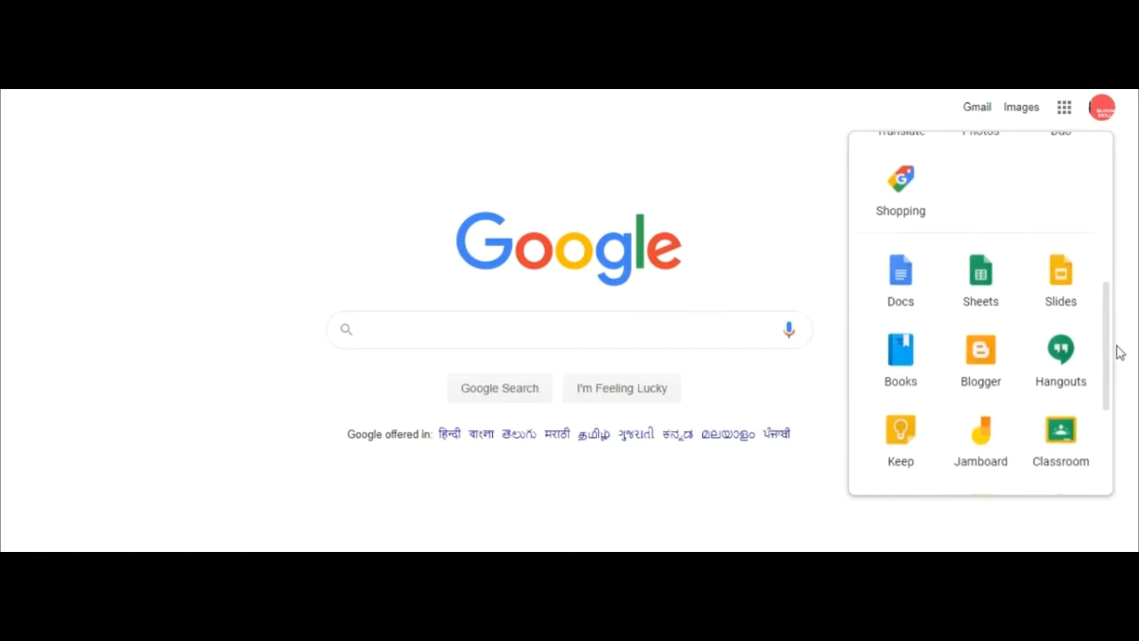
click(1061, 432)
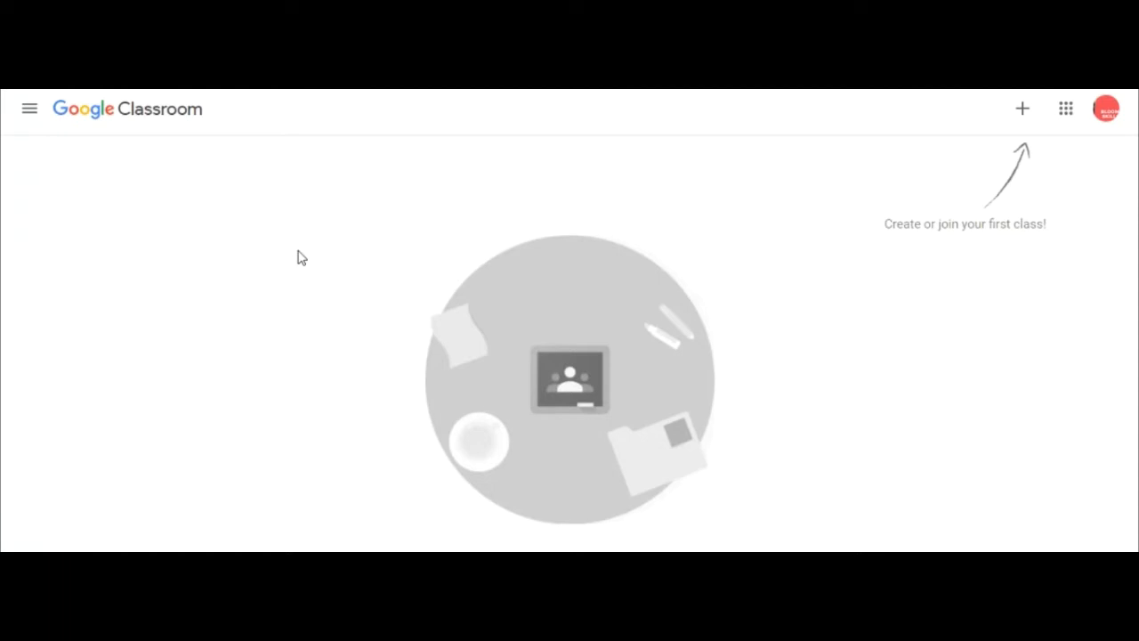
Start creating a class and accept the notice confirming Classroom is not being used at a school with students
click(1024, 110)
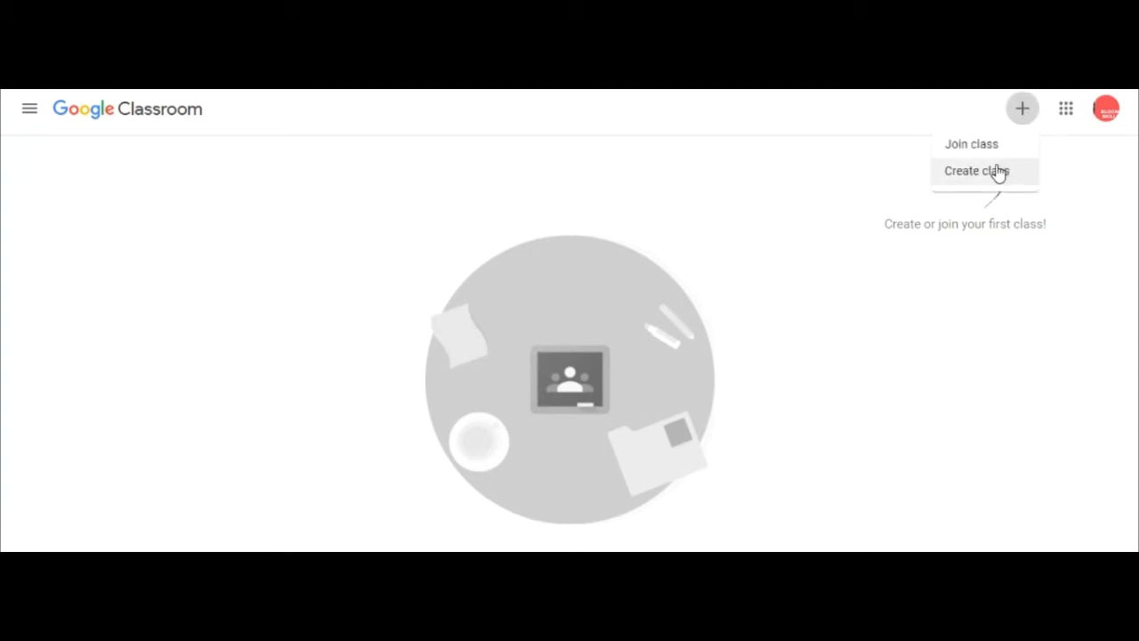
click(1119, 242)
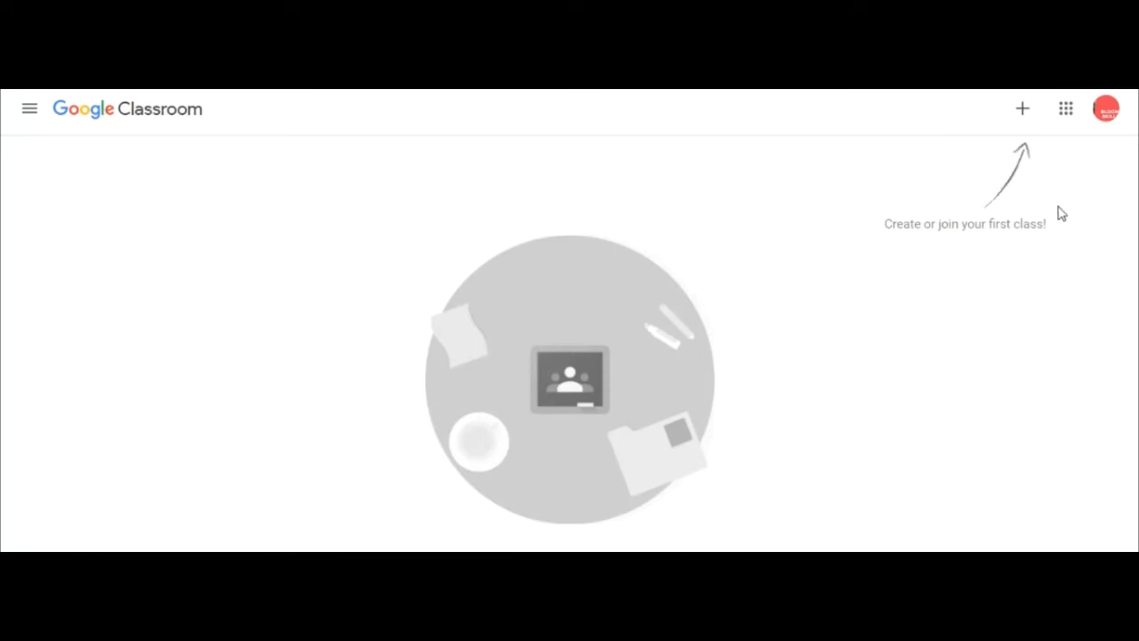
click(1023, 114)
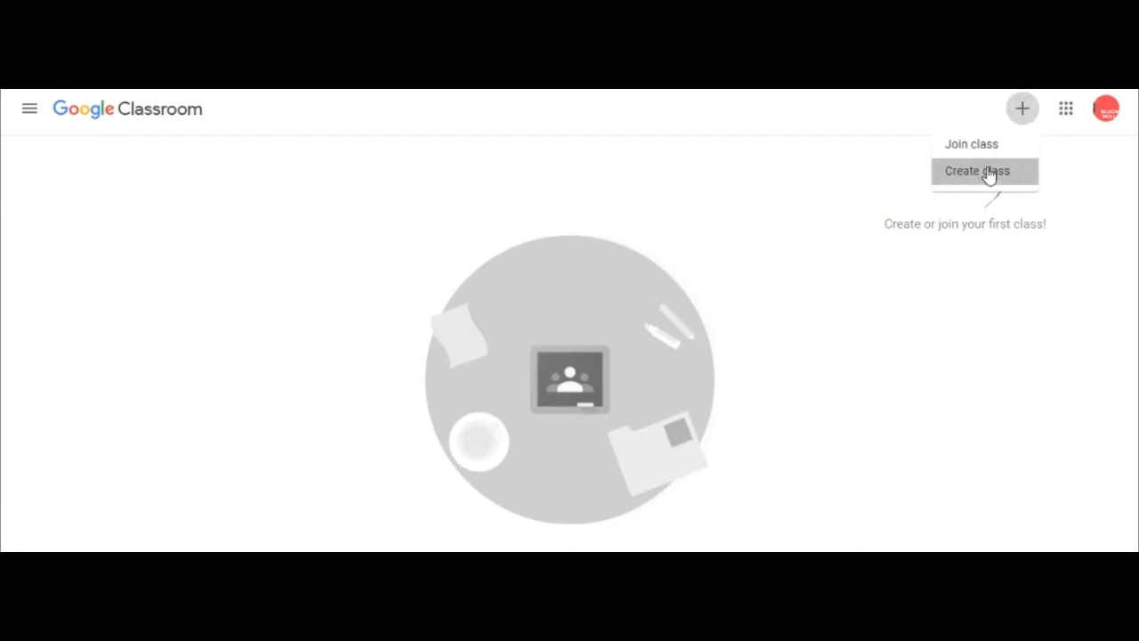
click(990, 170)
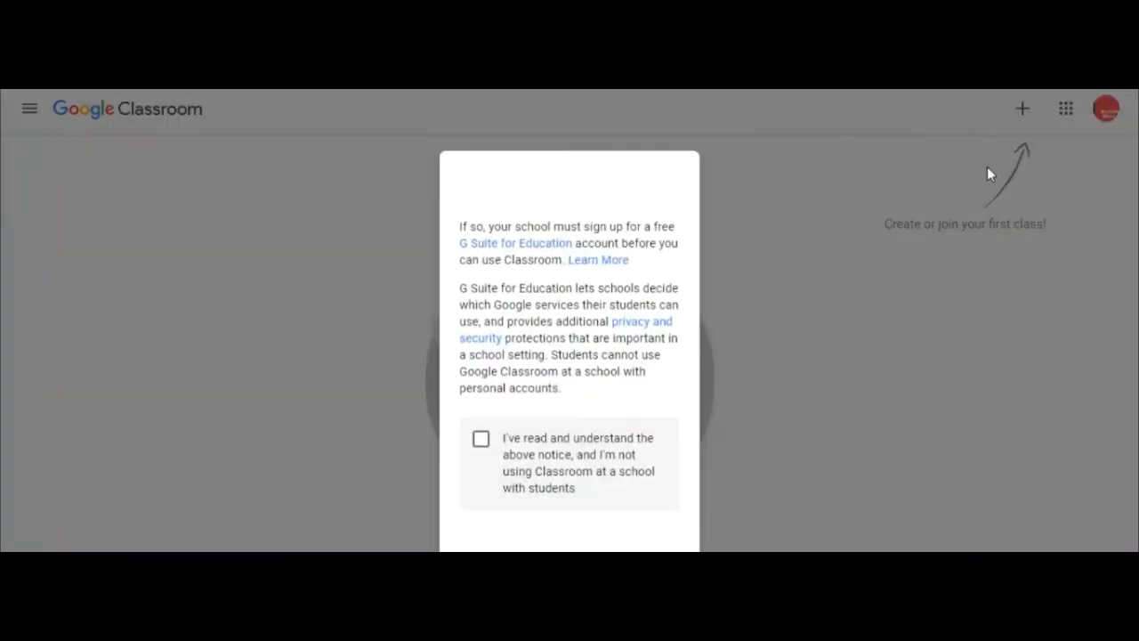
click(486, 447)
click(662, 540)
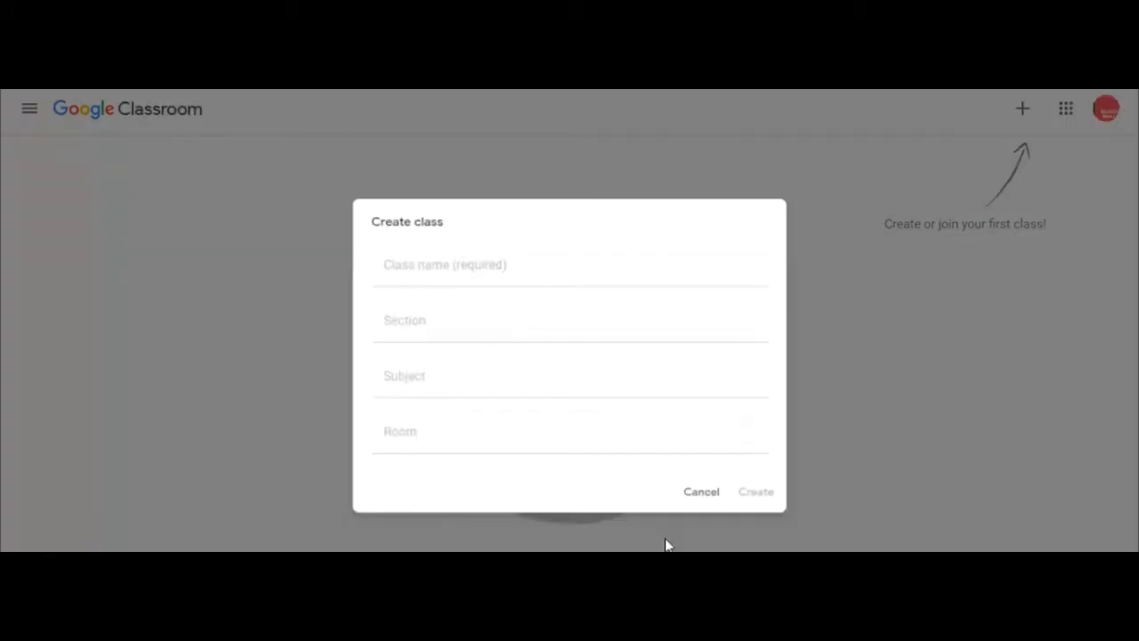
Create class VI with section A, subject Chemistry and room 1, and dismiss the student invitation tip
click(522, 251)
text(VI SCI)
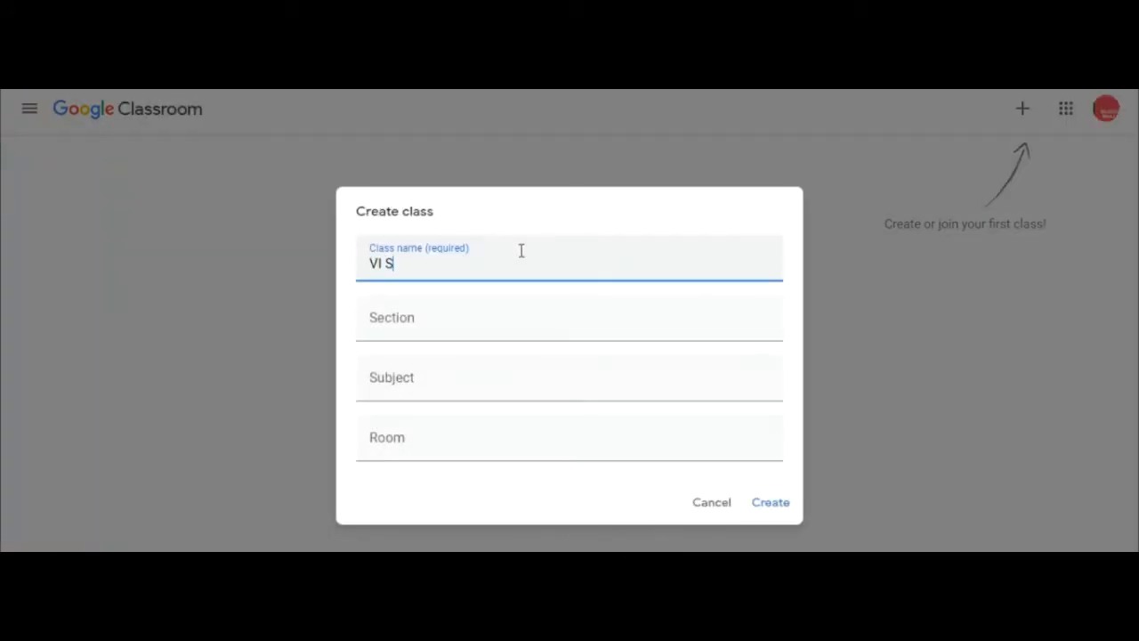
text(ENCE)
click(488, 308)
text(A)
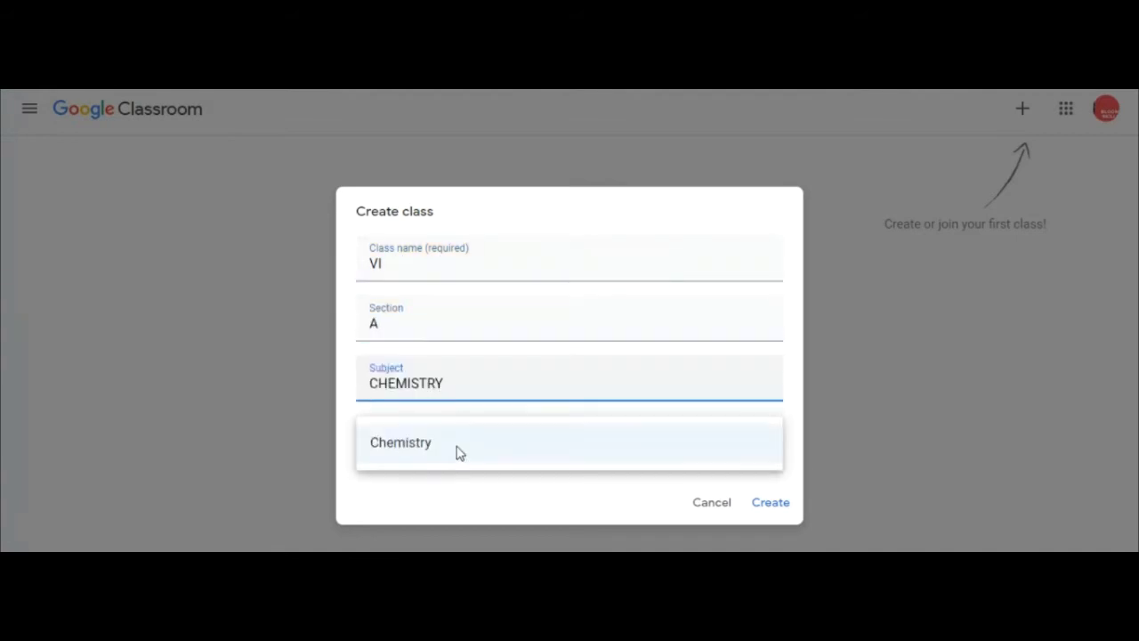
click(458, 447)
click(458, 448)
text(1)
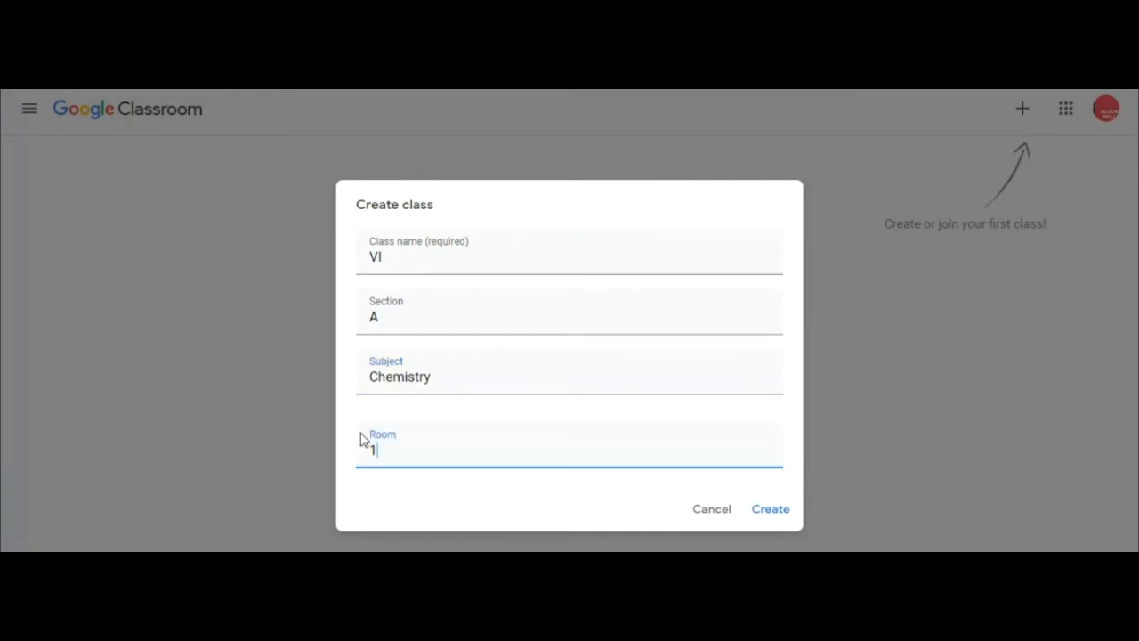
click(775, 511)
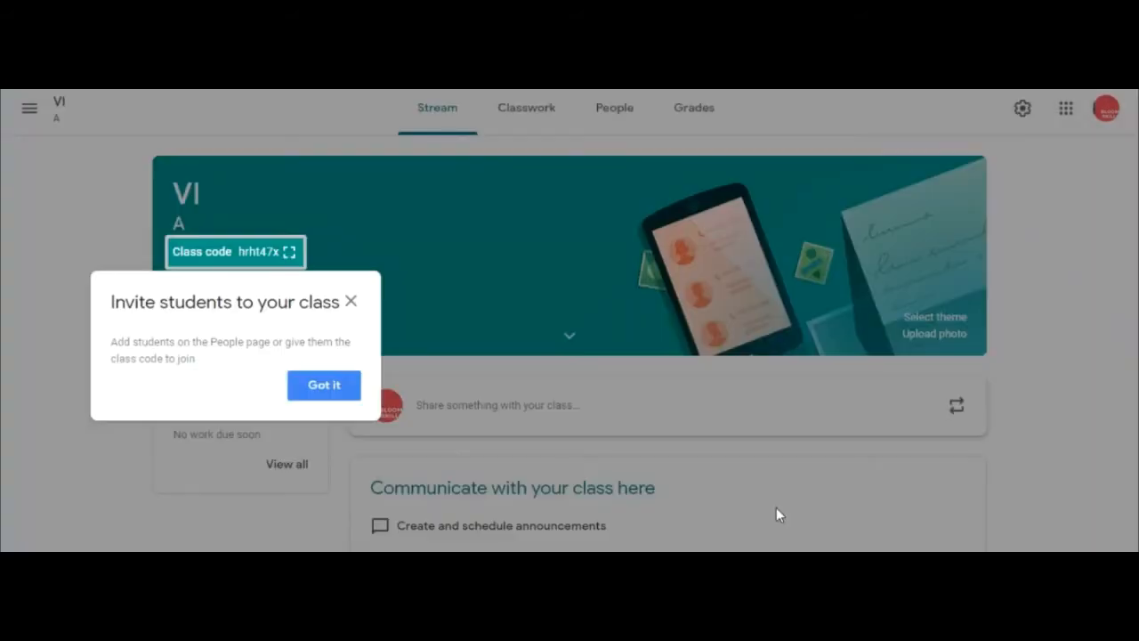
click(336, 384)
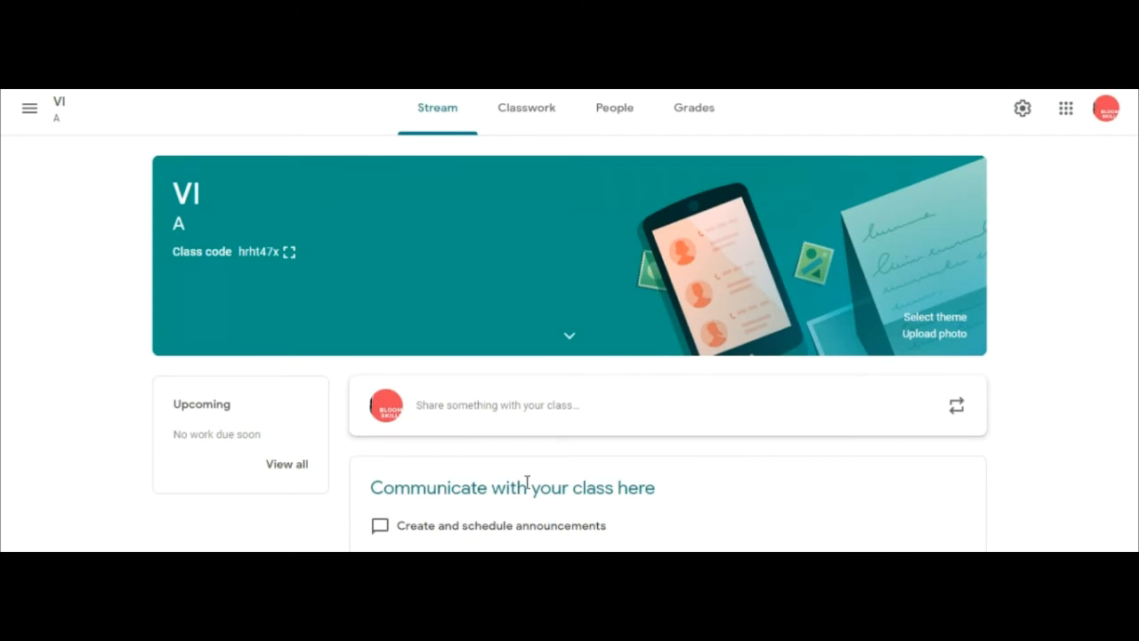
Reopen class VI, view the options for inviting students, and close the invitation without sending it
click(529, 116)
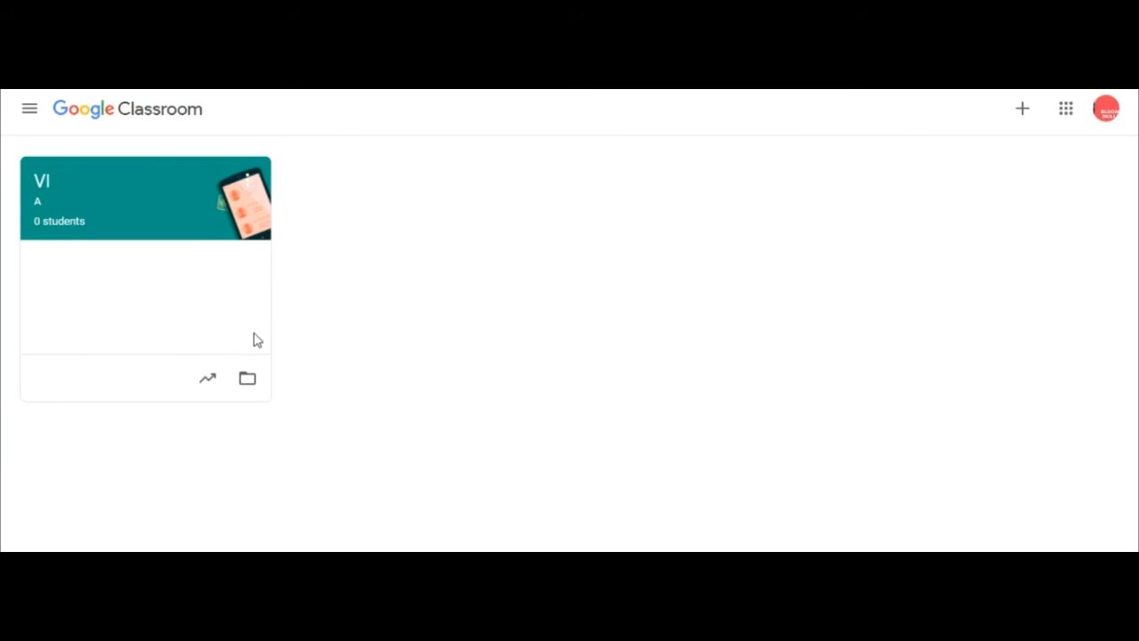
click(130, 228)
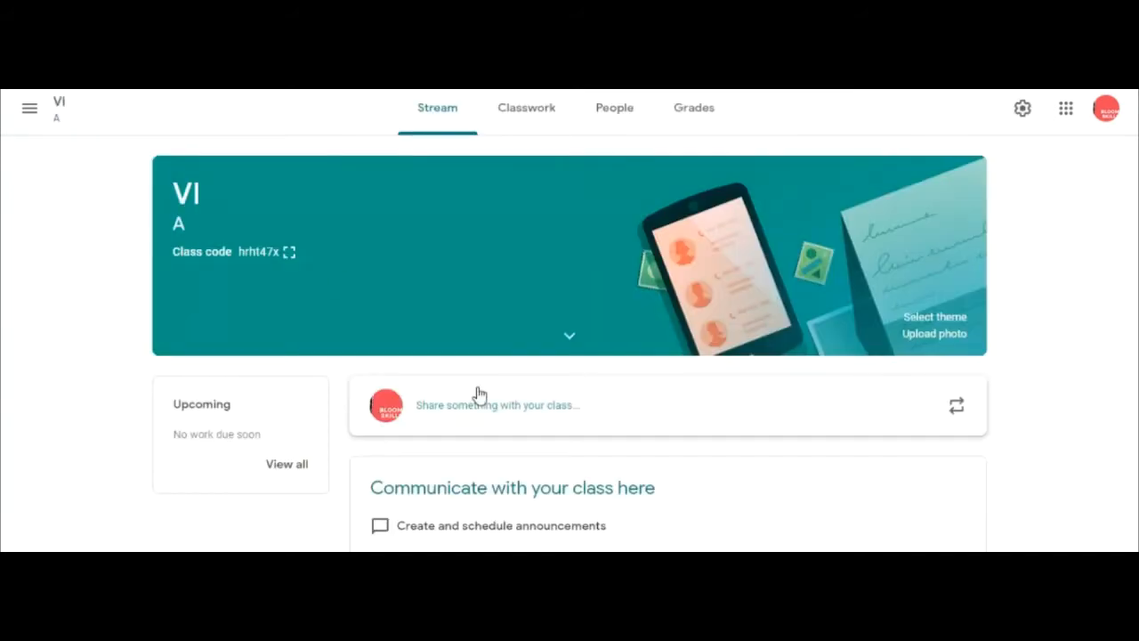
click(613, 120)
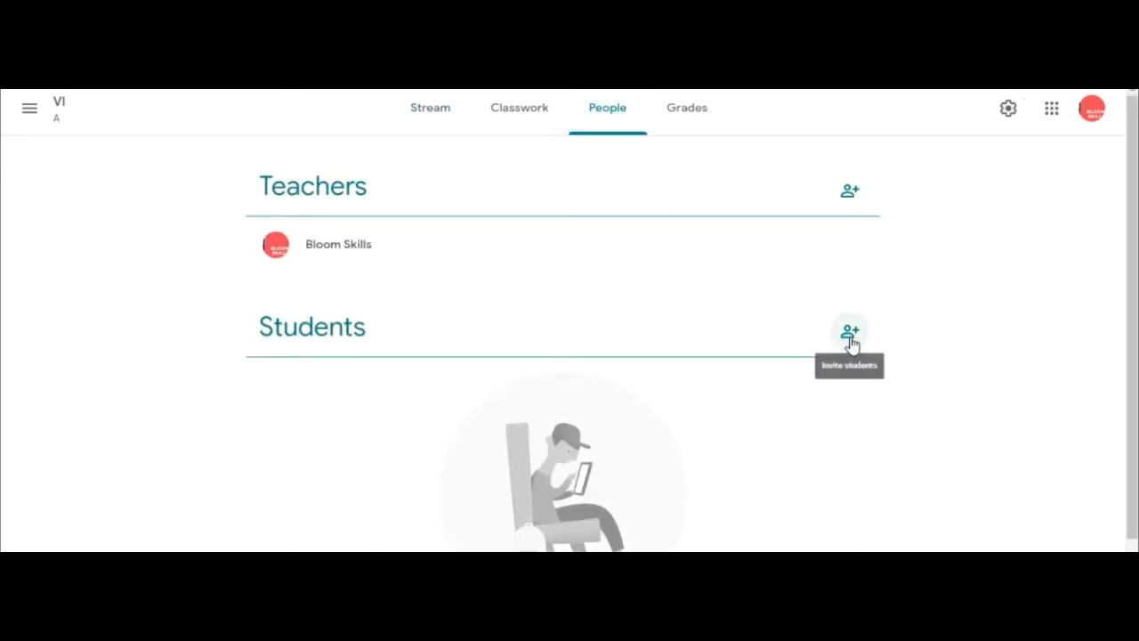
click(850, 334)
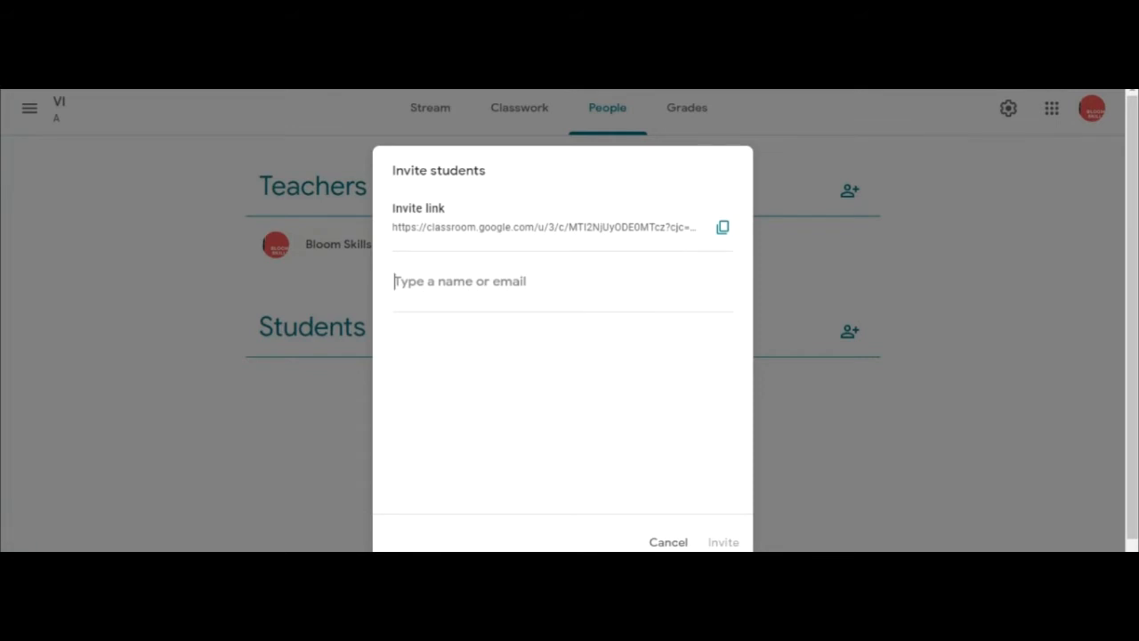
click(668, 542)
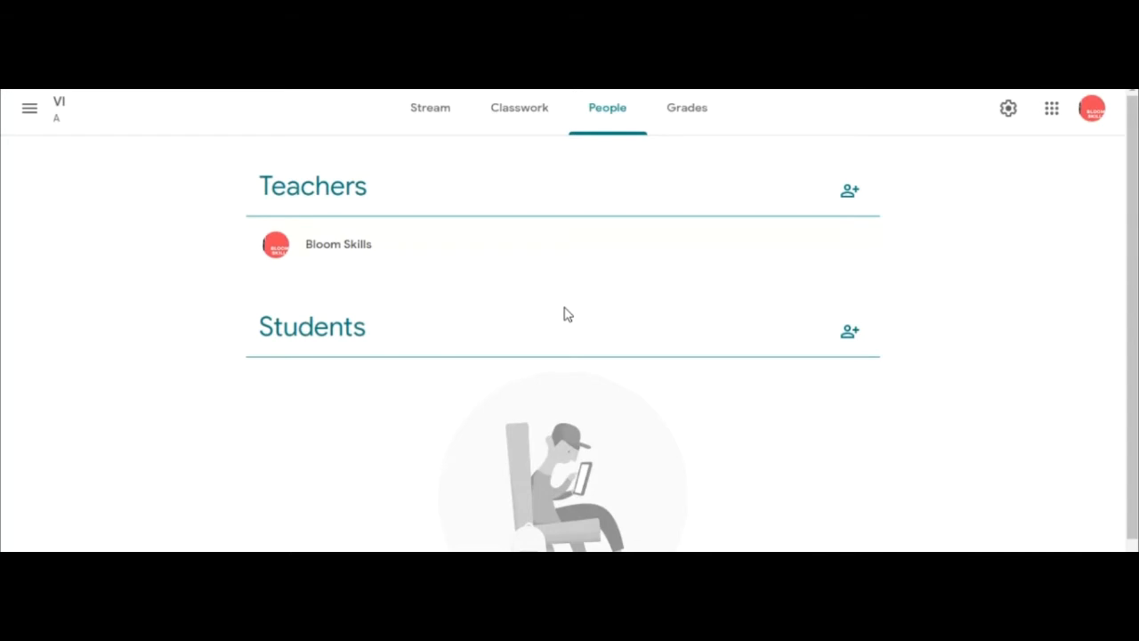
Create a classwork topic named ATOMIC MASS
click(507, 105)
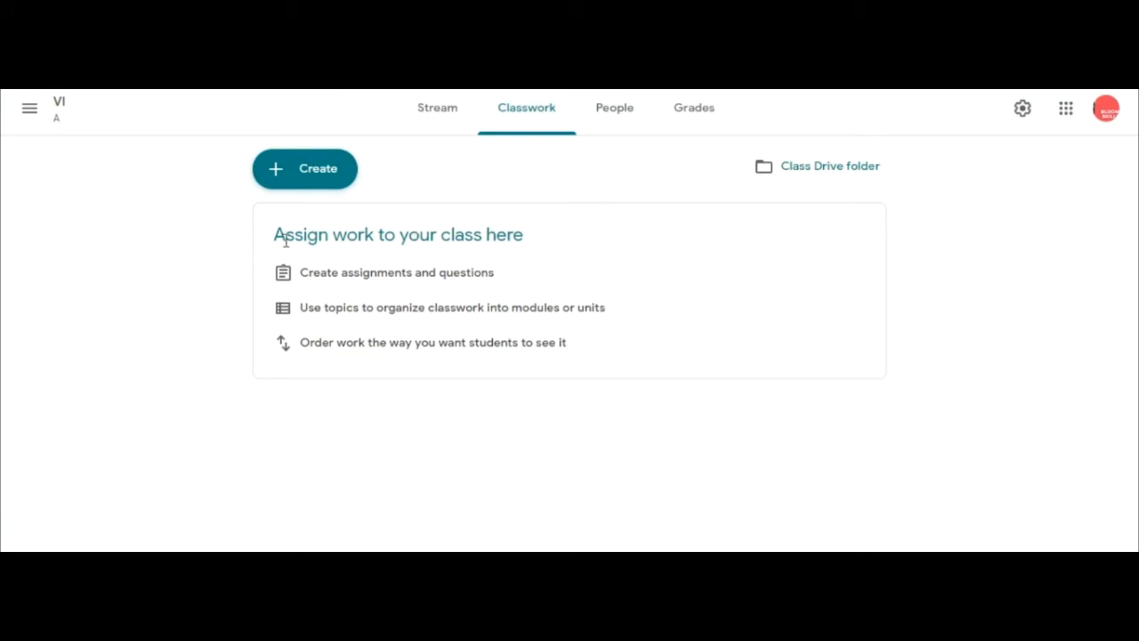
click(304, 184)
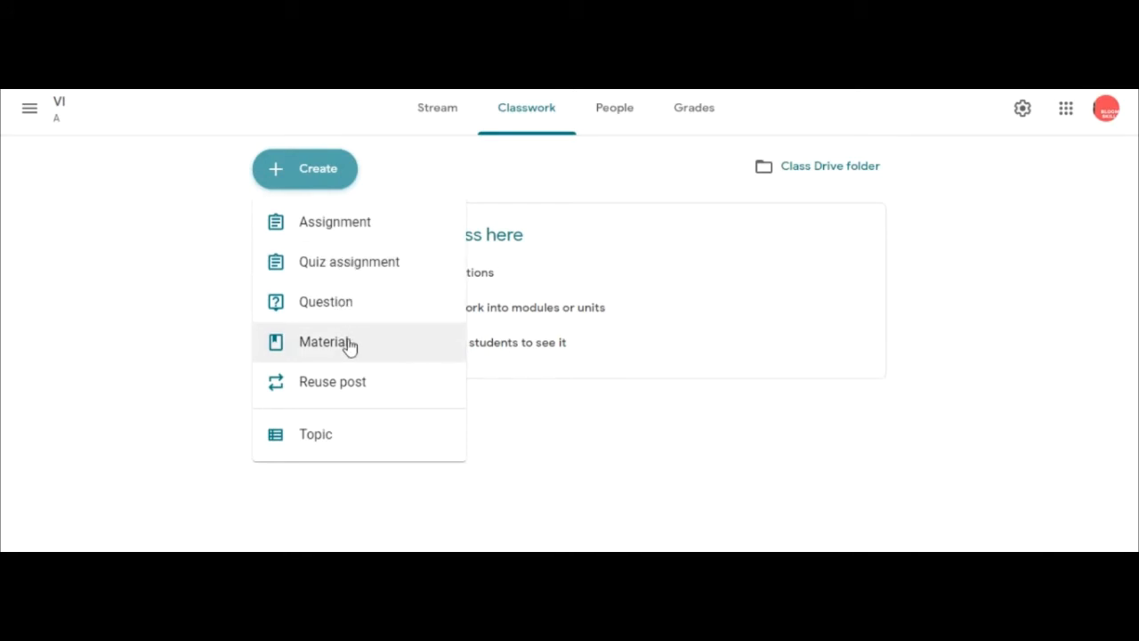
click(318, 453)
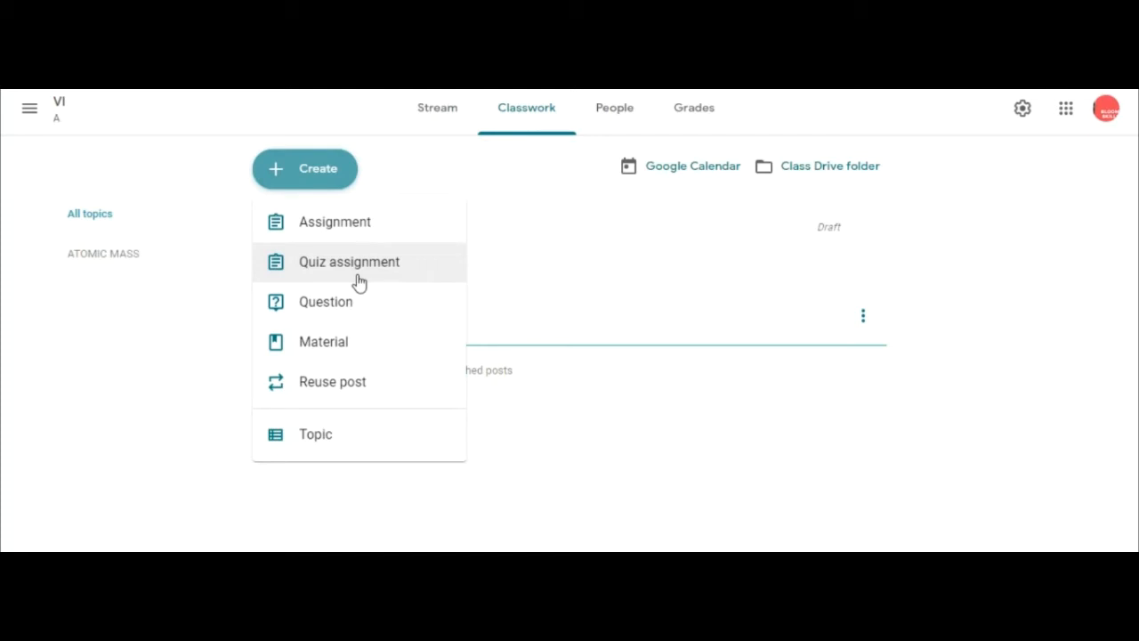
Start a new classwork material with the title ATOMS and the description "ORGANIC CHEMISTRY -"
click(356, 347)
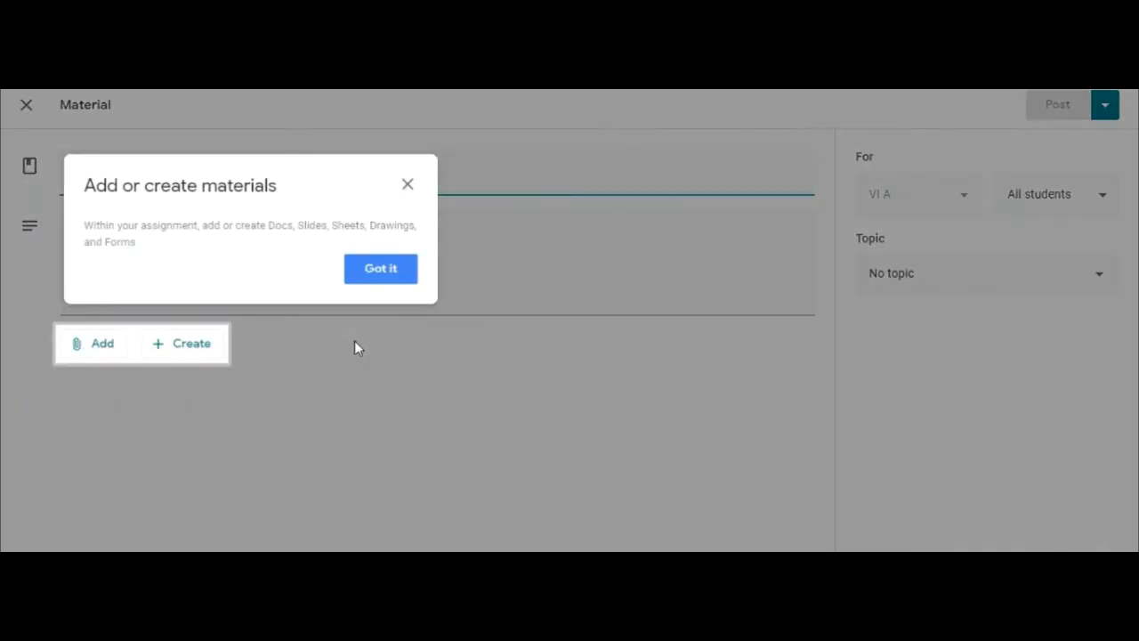
click(382, 269)
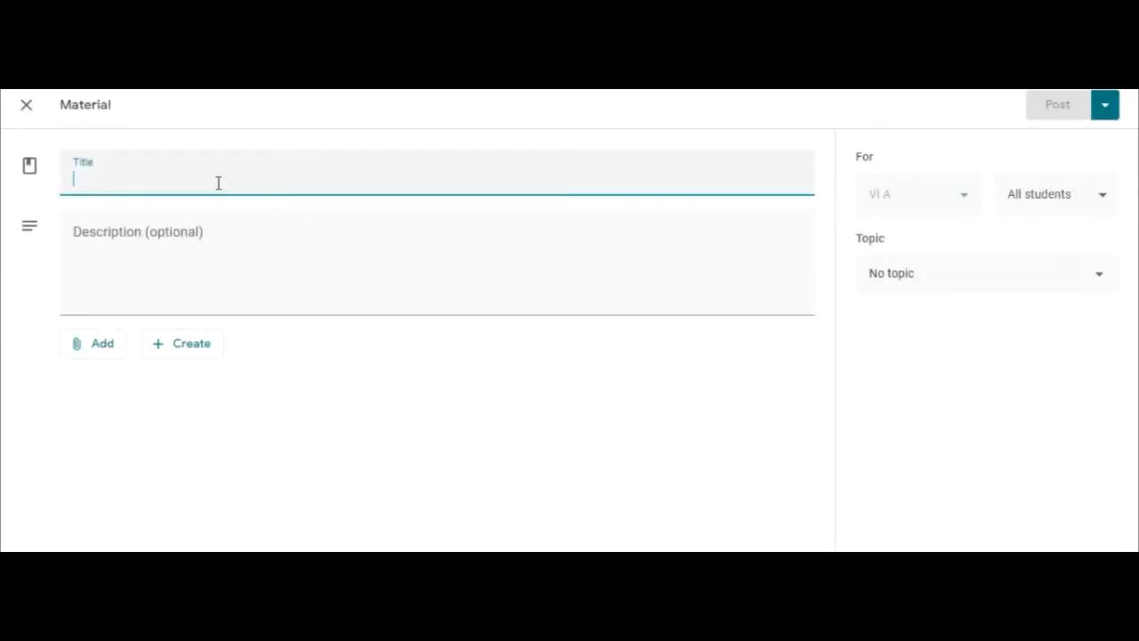
text(D)
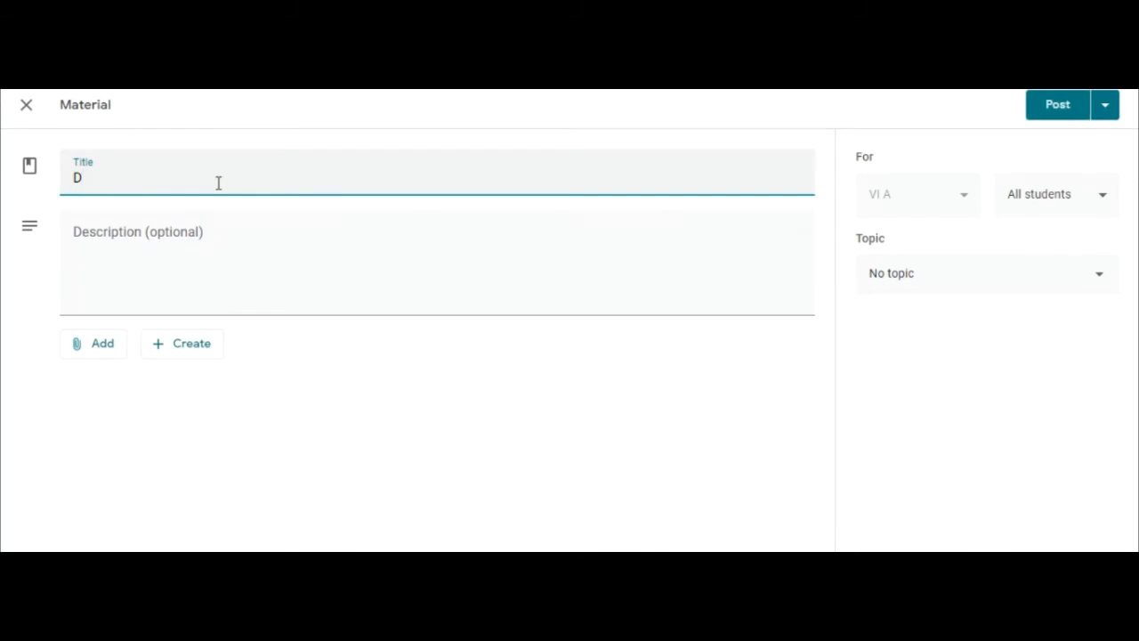
key(BackSpace)
text(ATOMS)
click(219, 223)
text(ORGANIC CHEMISTR)
text(Y -)
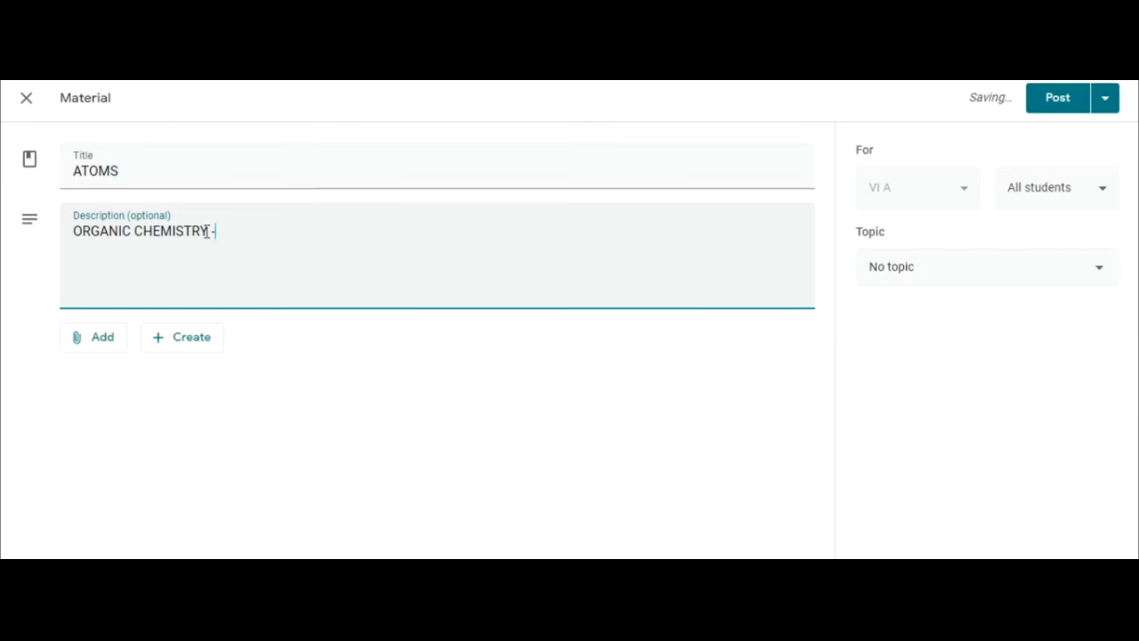
click(92, 346)
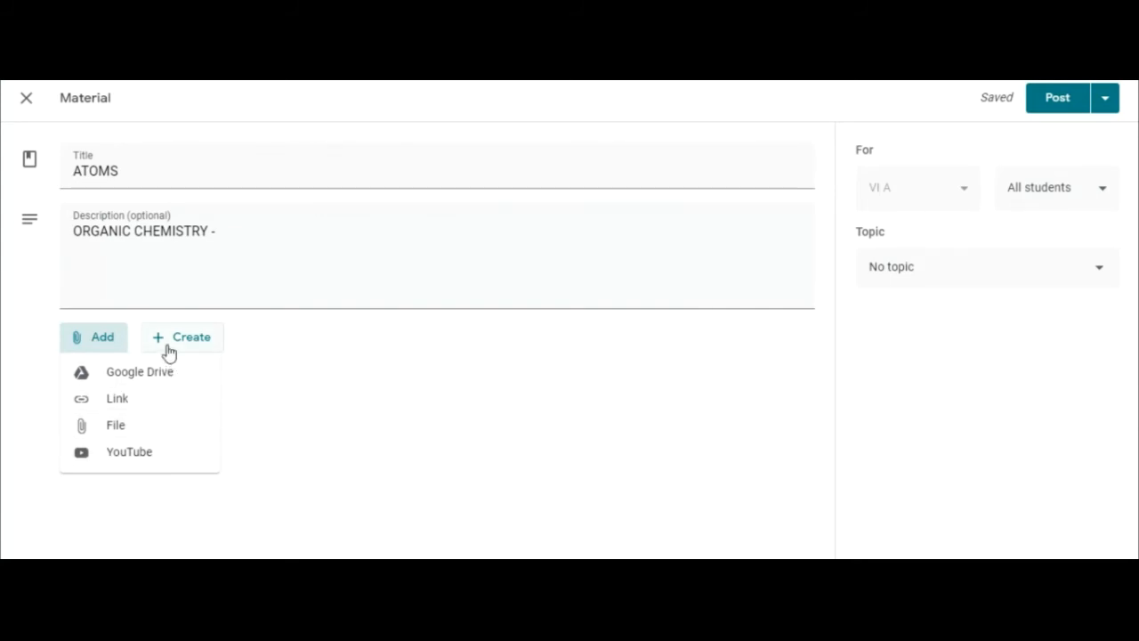
click(251, 359)
click(193, 351)
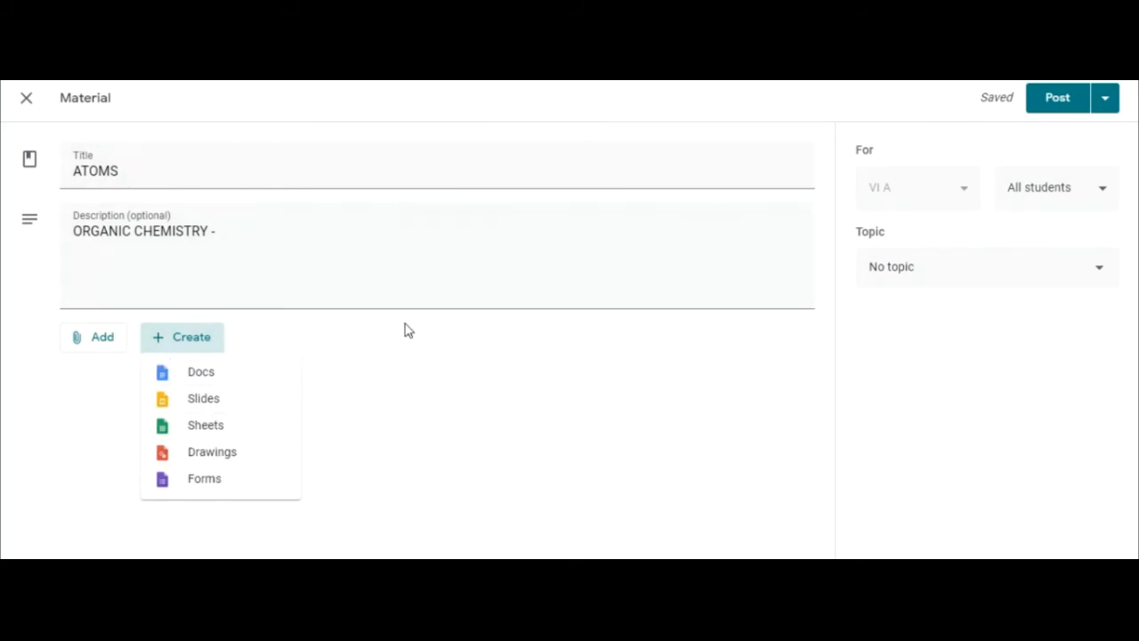
click(435, 427)
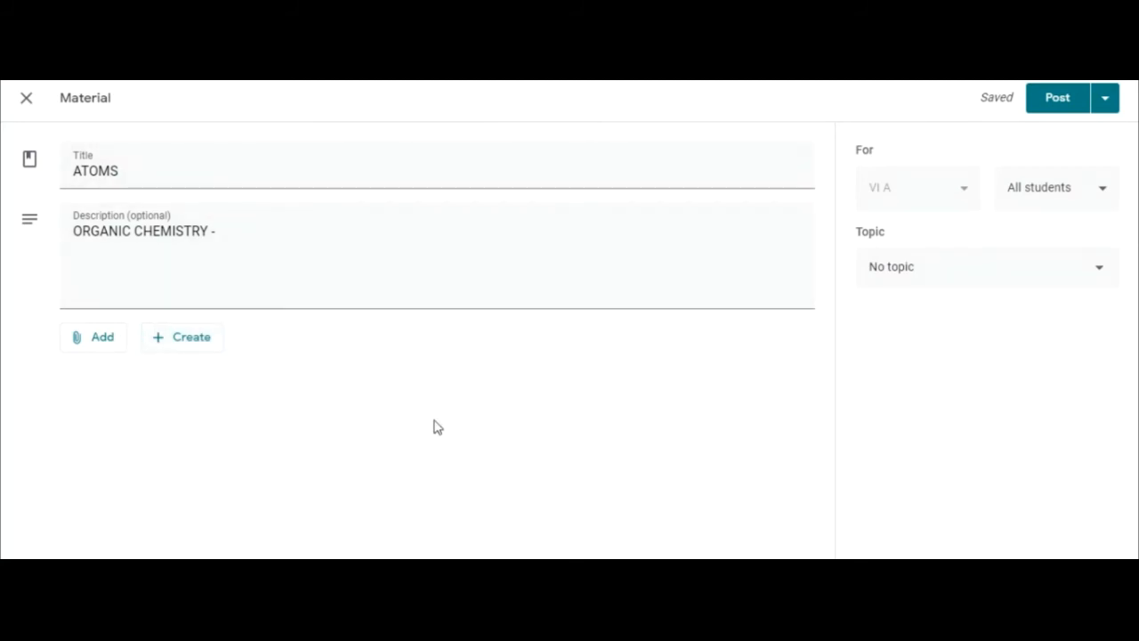
click(100, 341)
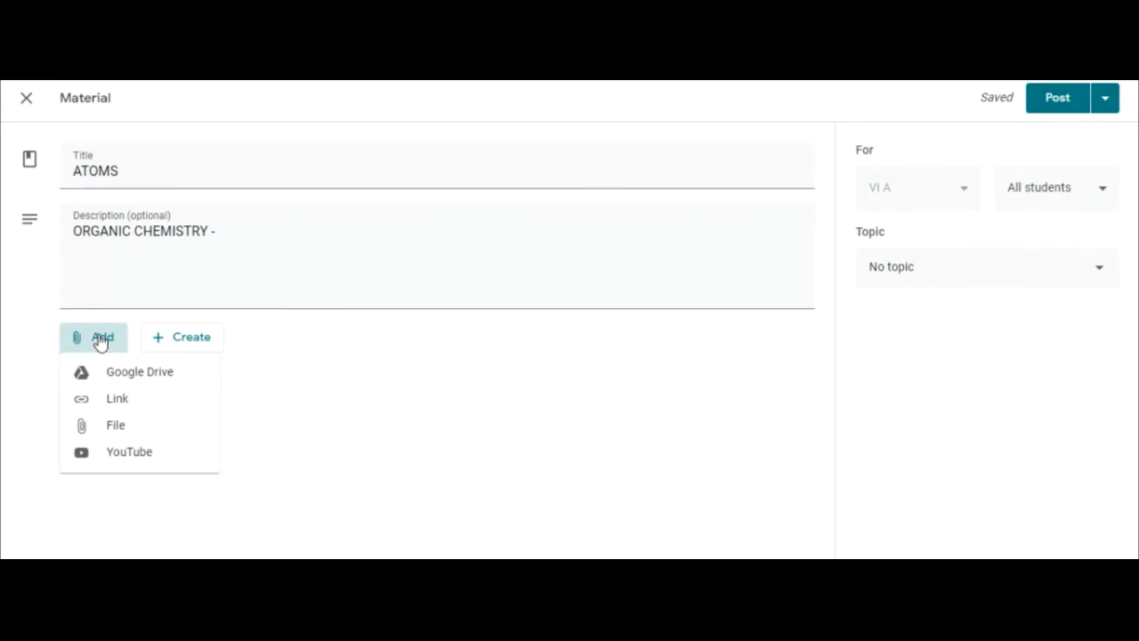
click(127, 451)
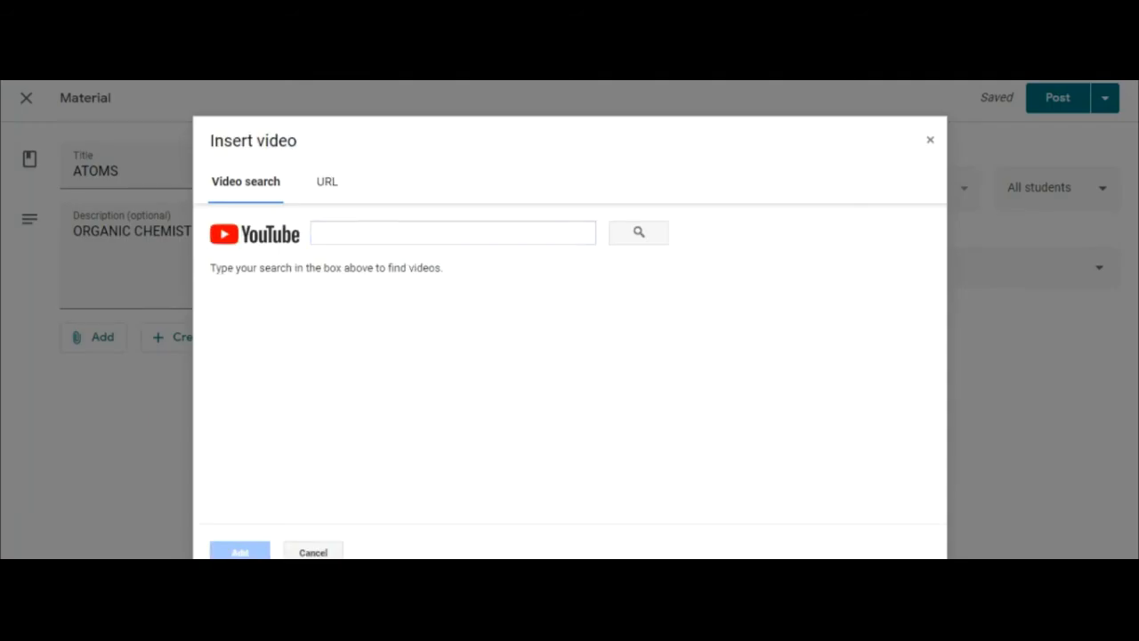
click(326, 180)
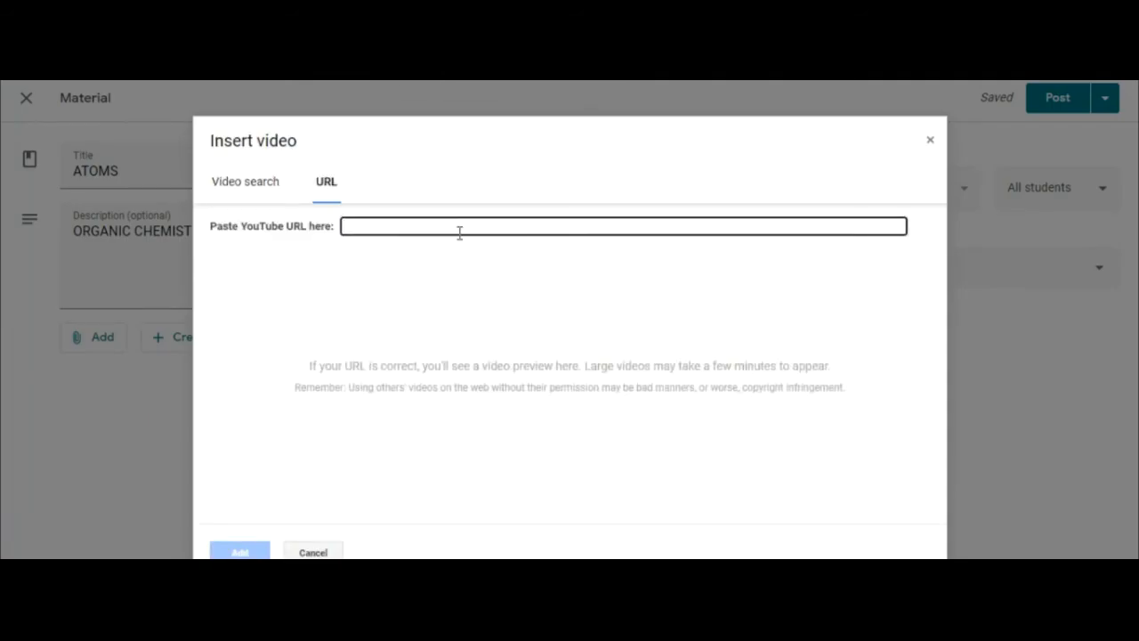
text(https://youtu.be/fErWiPHFwmE)
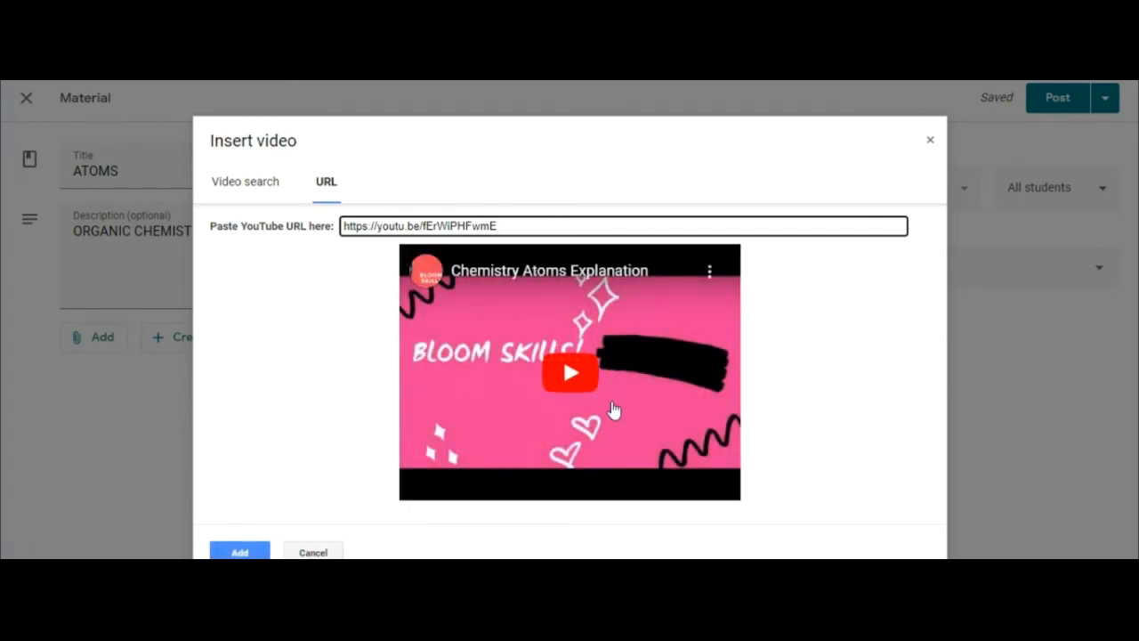
click(248, 556)
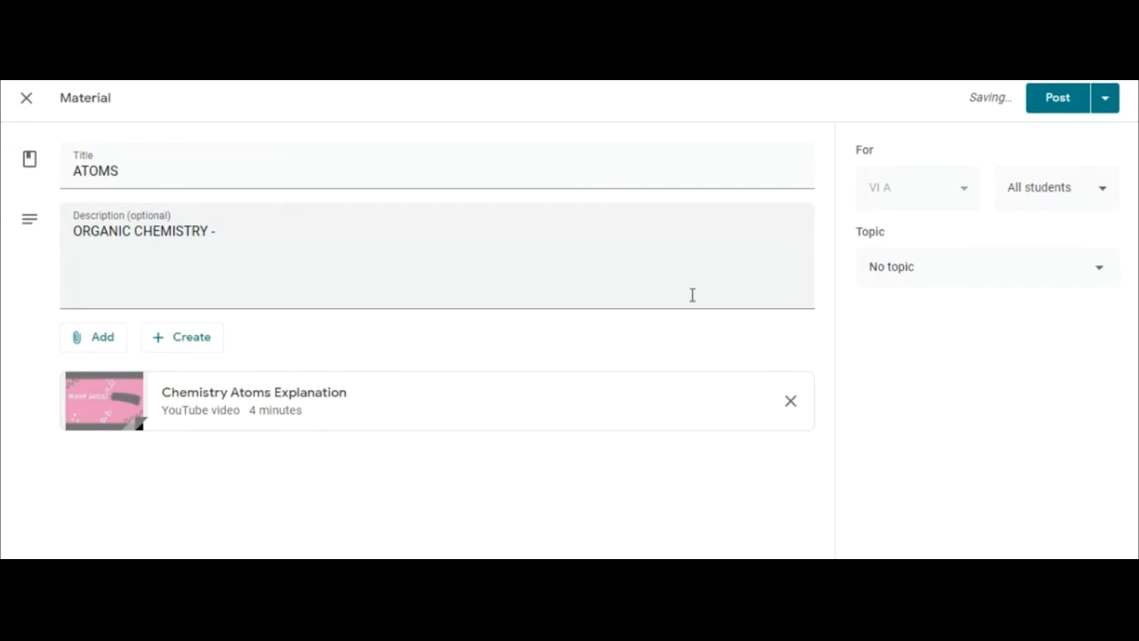
click(1058, 100)
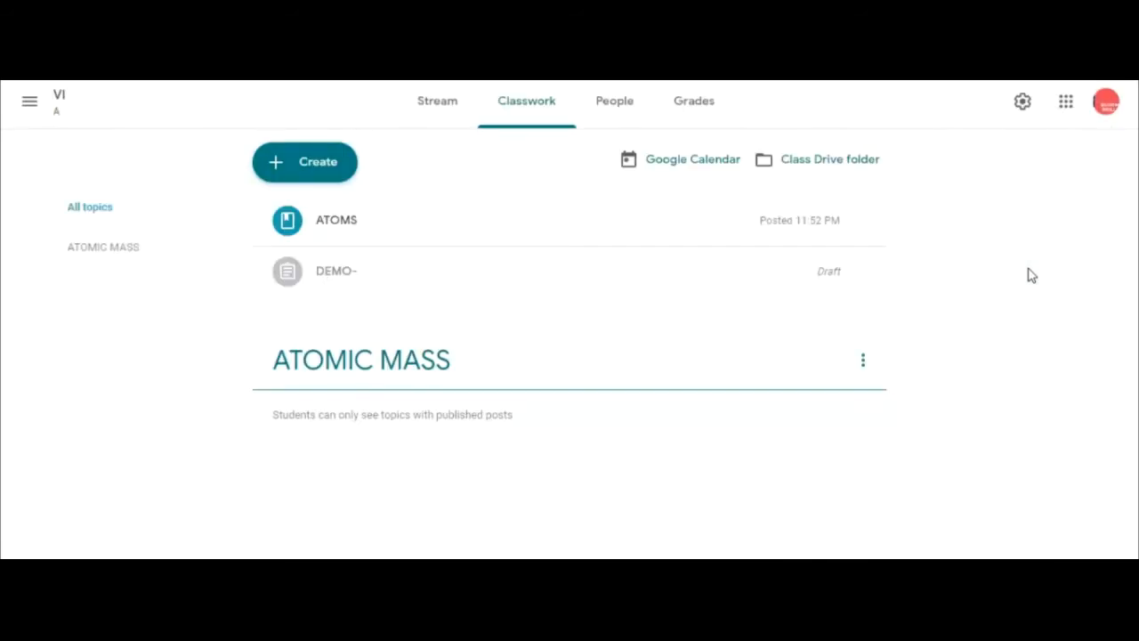
Invite a student to class VI A by choosing the suggested e-mail contact for "Bl" and sending the invitation
click(625, 103)
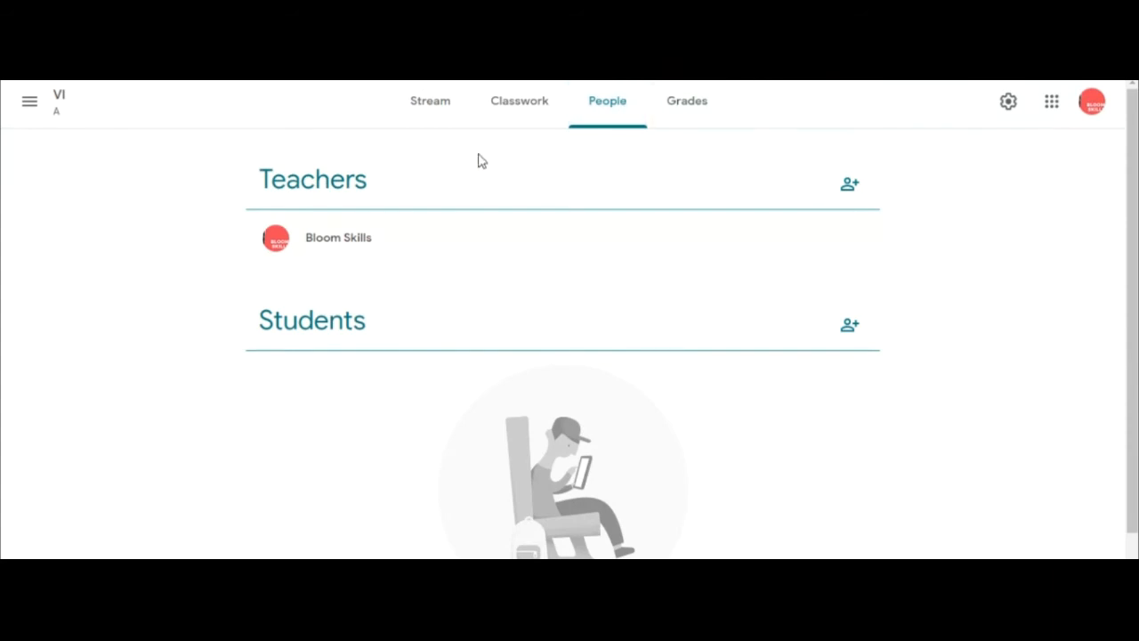
click(522, 109)
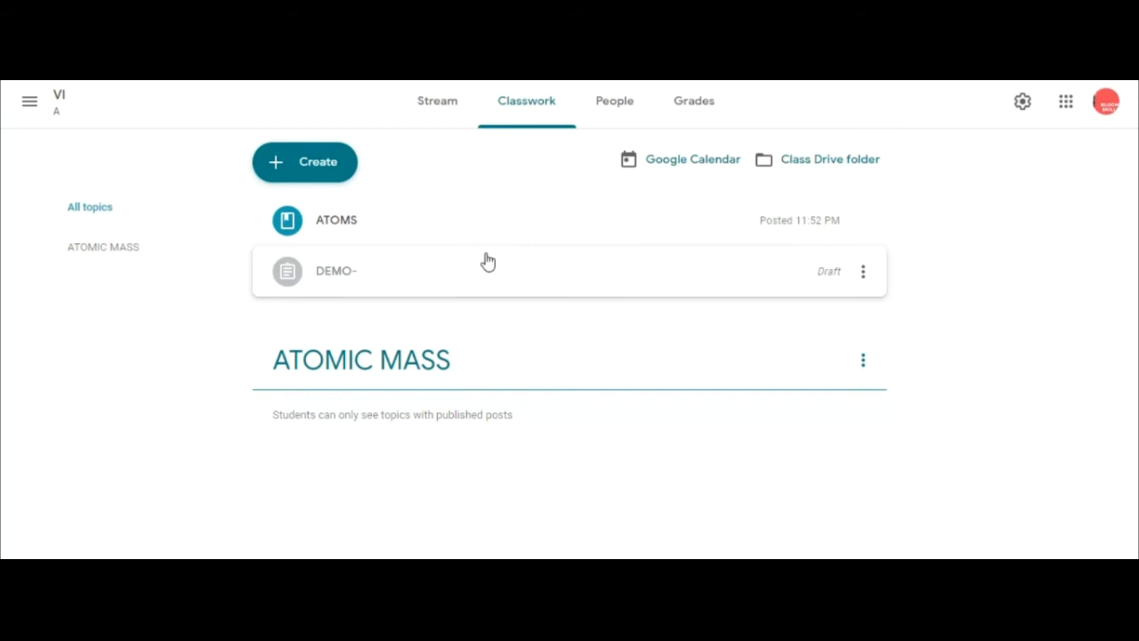
click(610, 116)
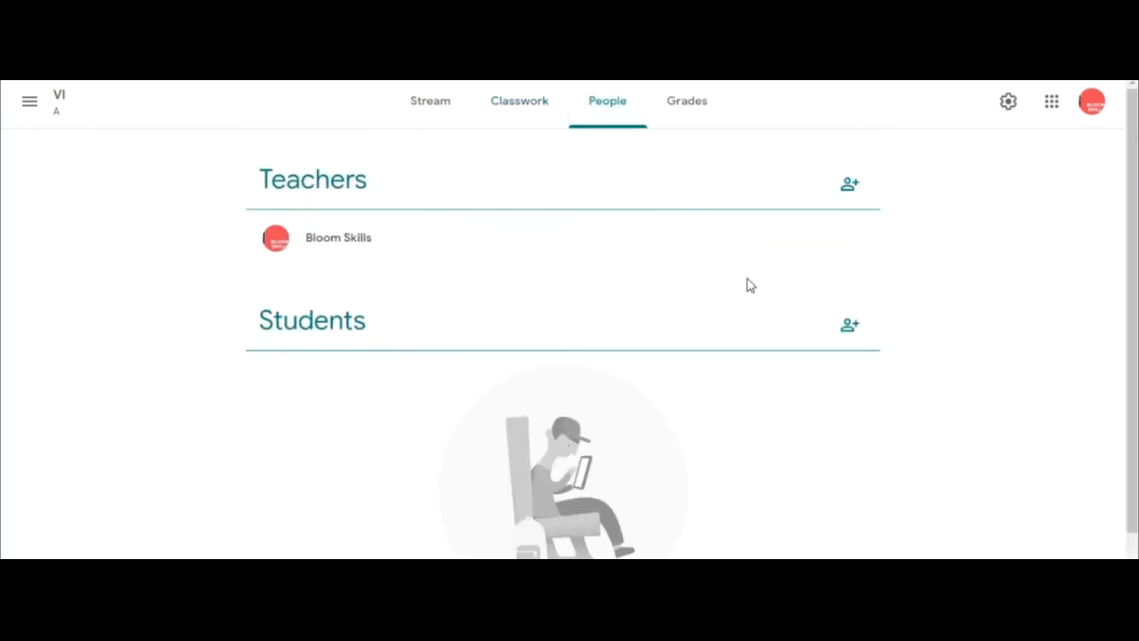
click(849, 326)
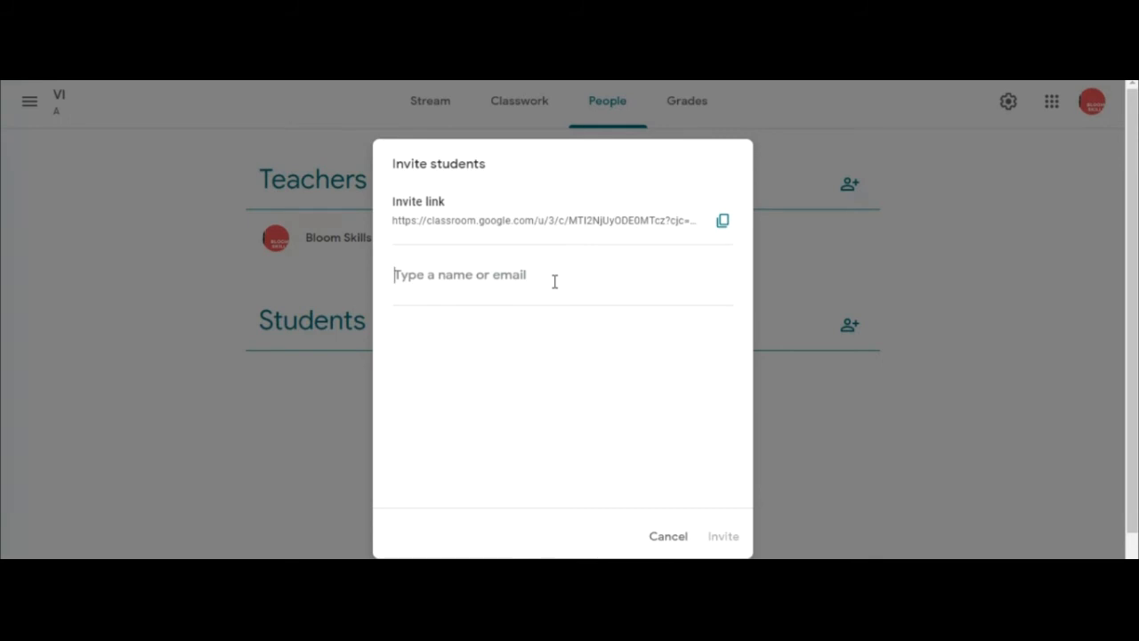
text(Bl)
click(559, 376)
click(726, 545)
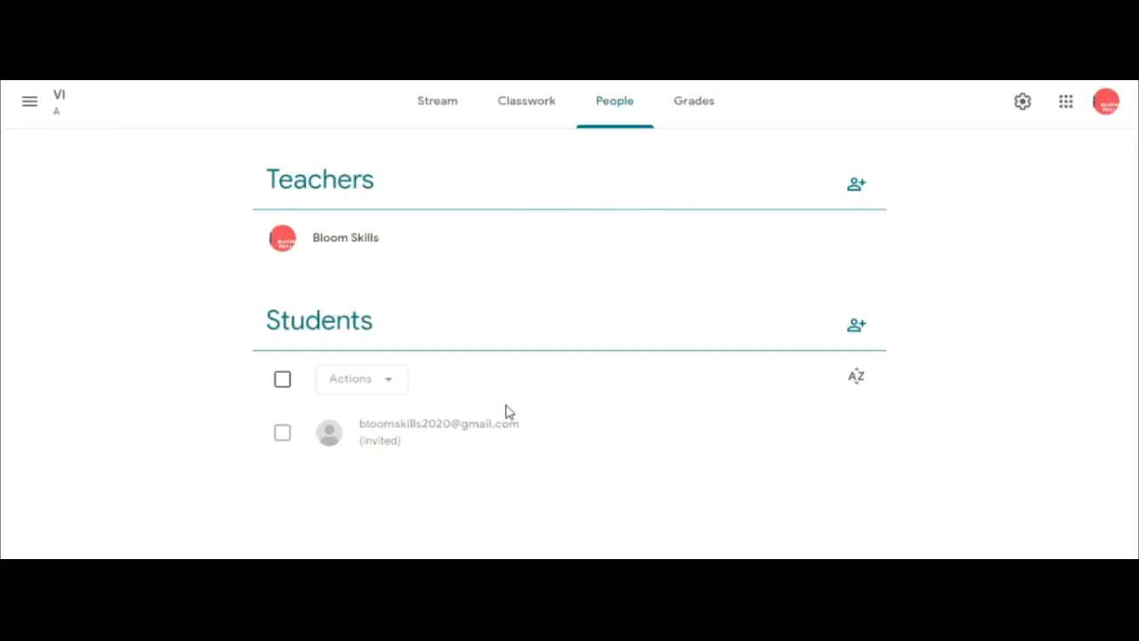
key(Return)
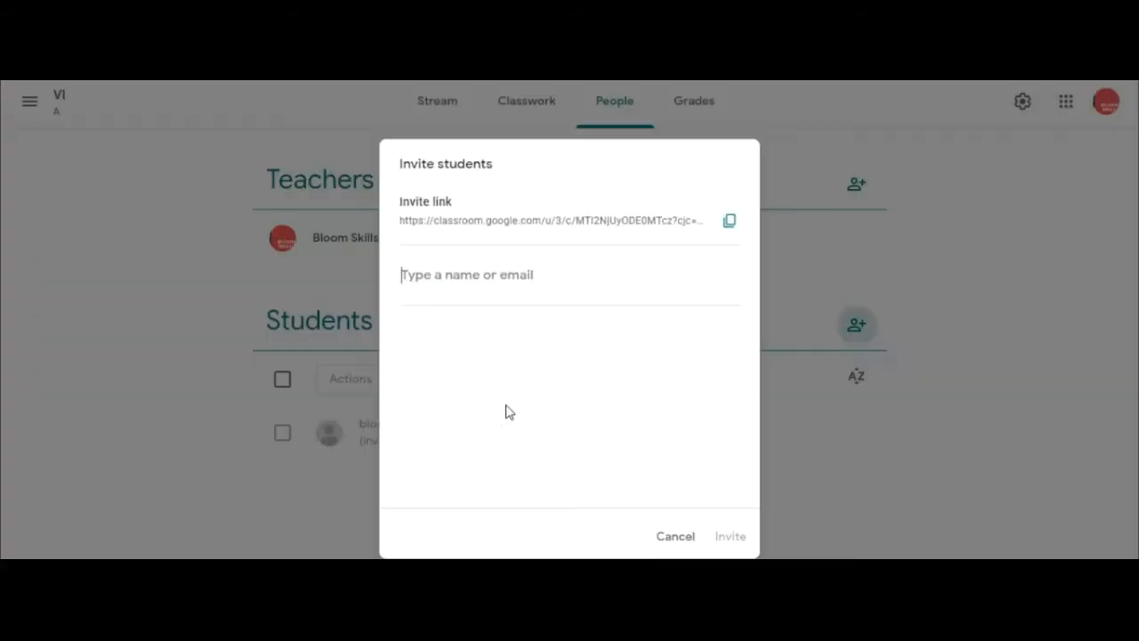
click(672, 537)
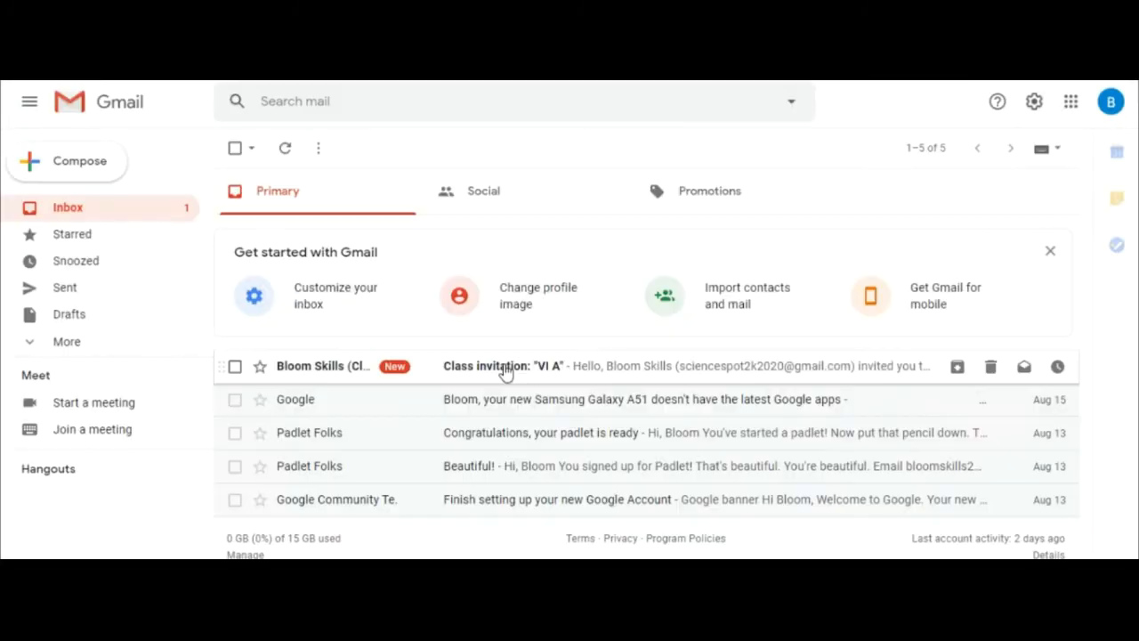
In the student's Gmail inbox, open the class invitation for VI A, join the class and continue with the student account
click(505, 372)
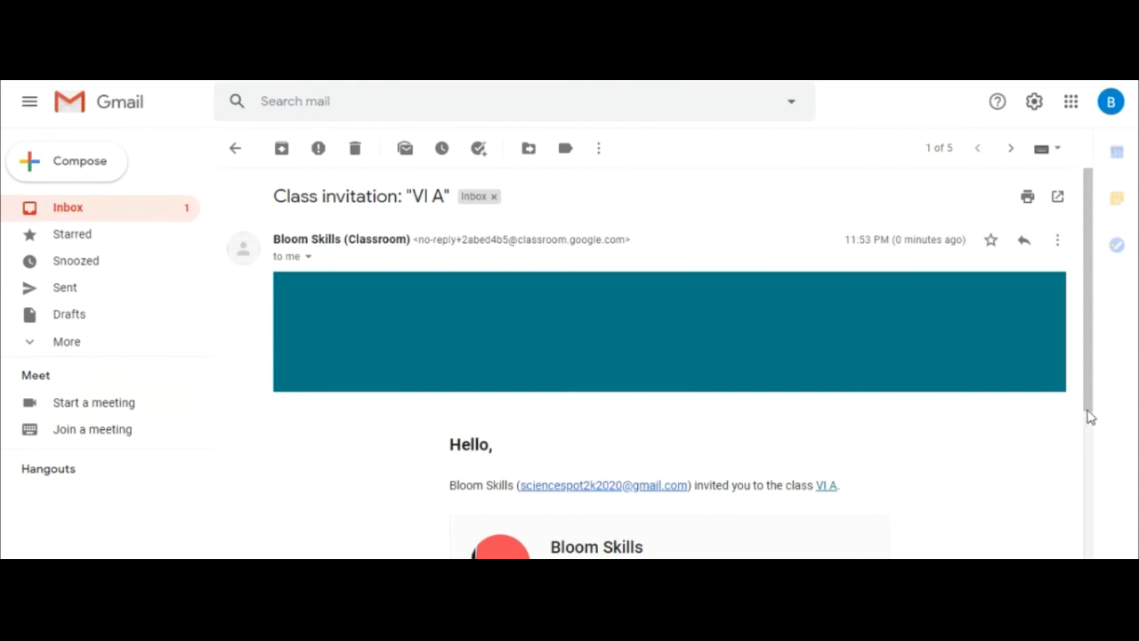
drag(1094, 433, 1114, 551)
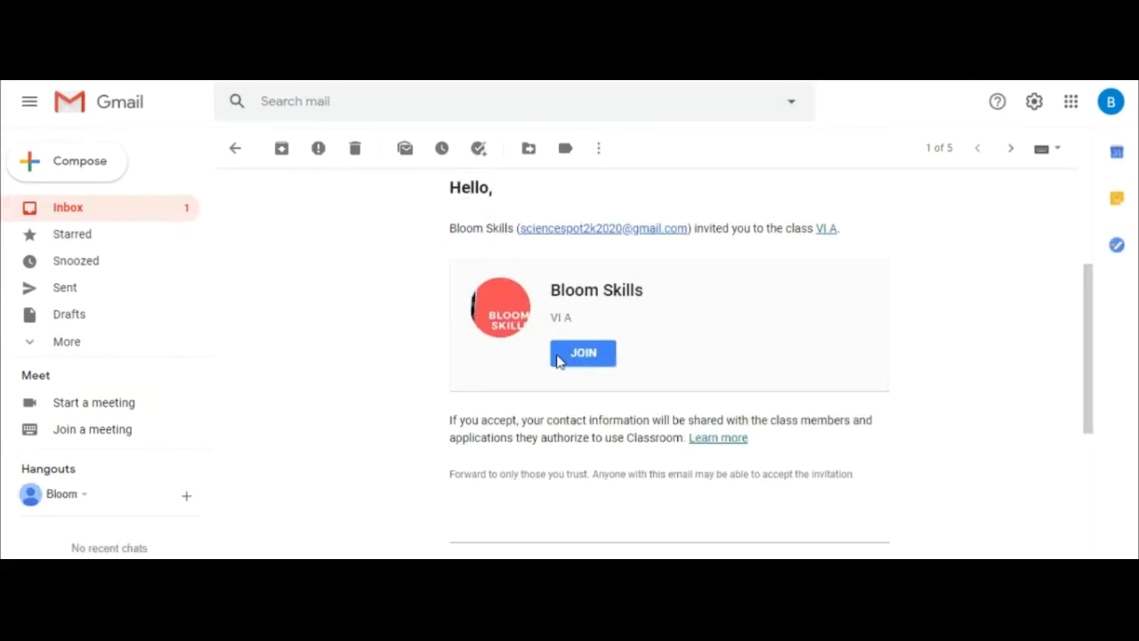
click(586, 359)
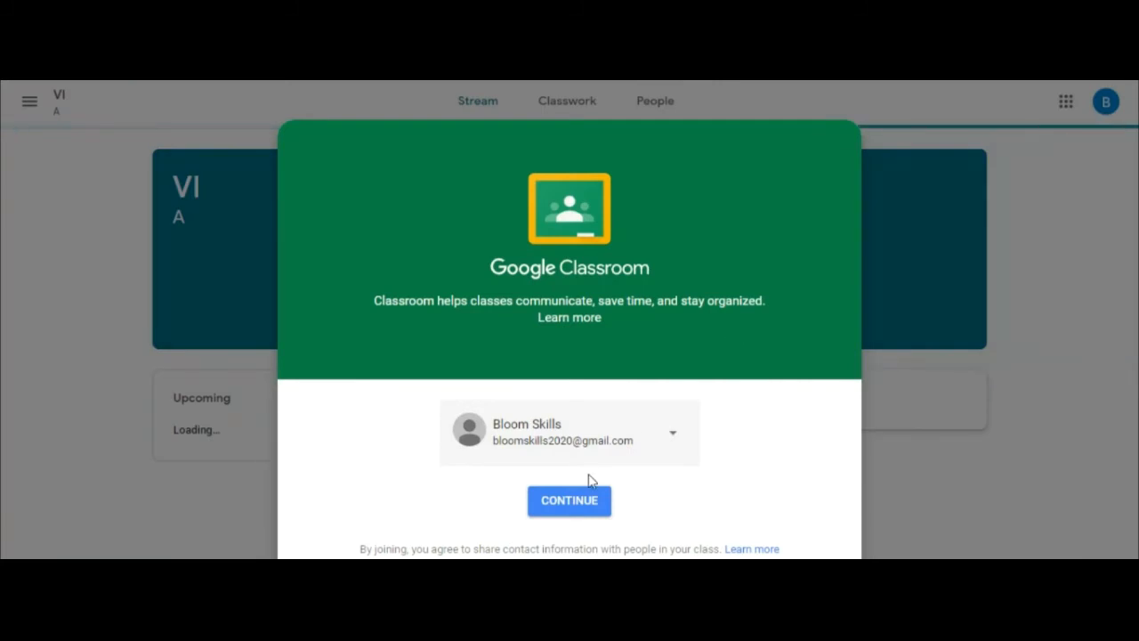
click(570, 501)
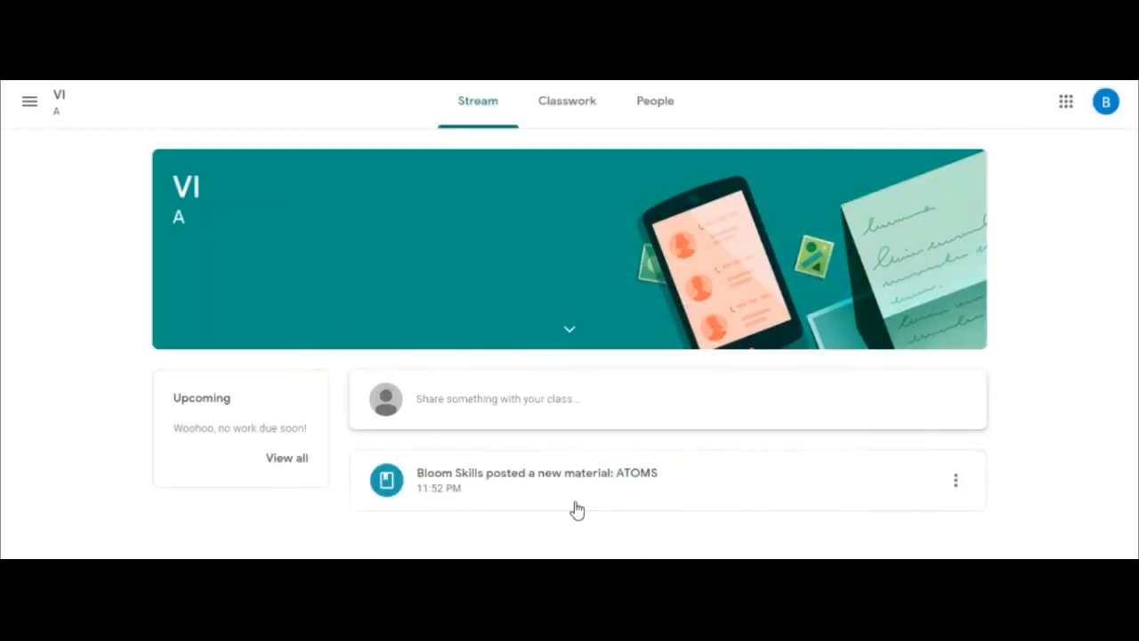
View the ATOMS material as the student, including its post options and a preview of the Chemistry Atoms Explanation video
click(949, 495)
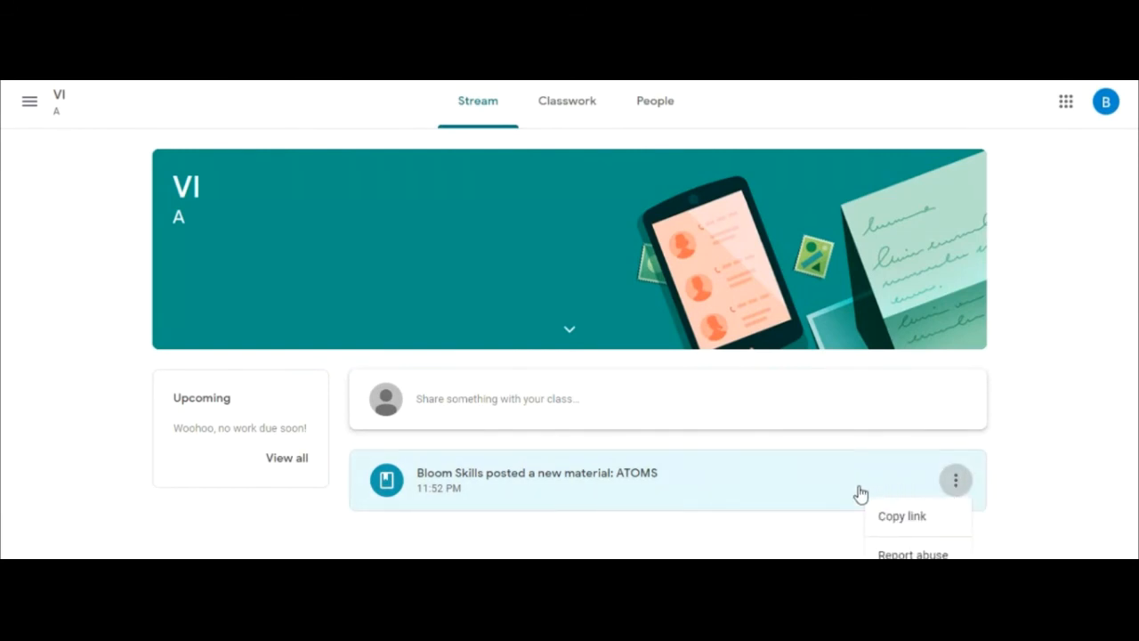
click(775, 486)
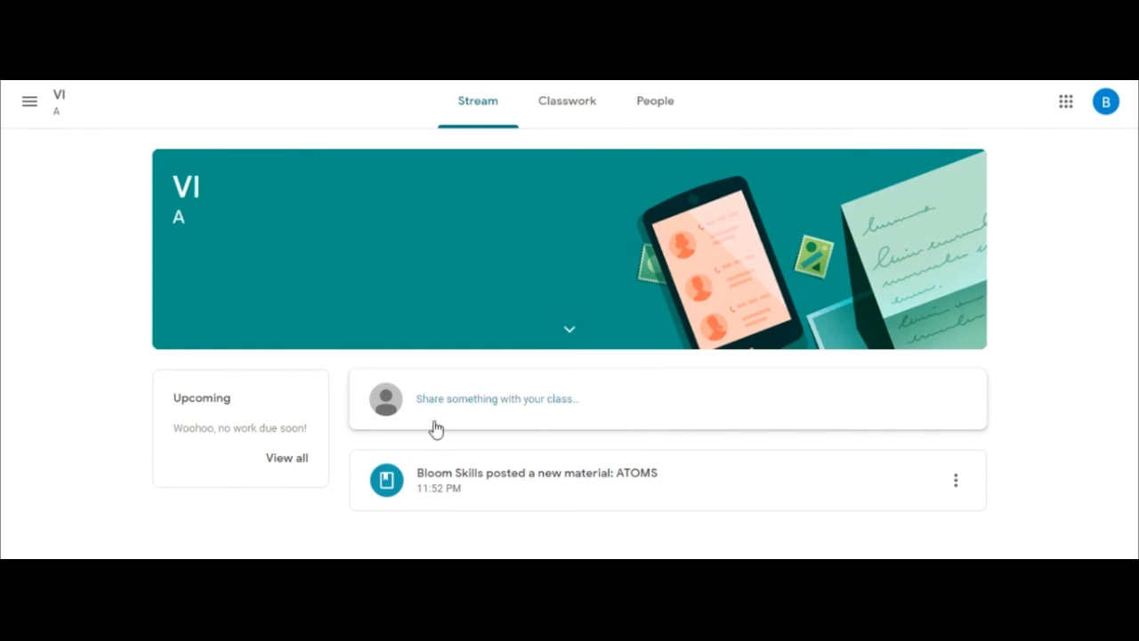
click(583, 503)
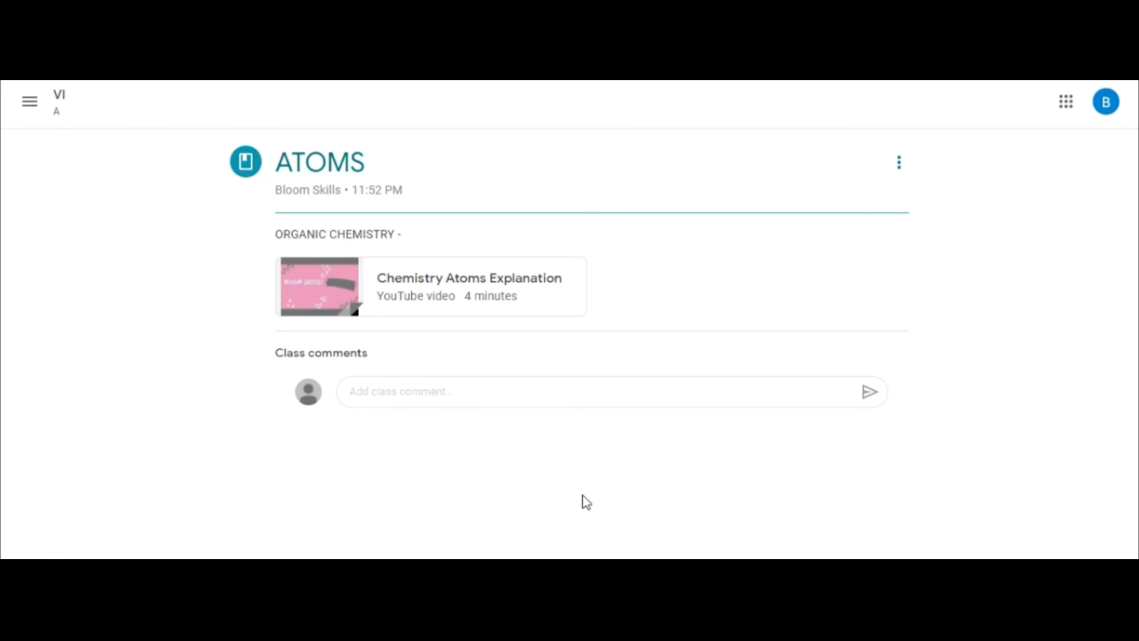
click(503, 306)
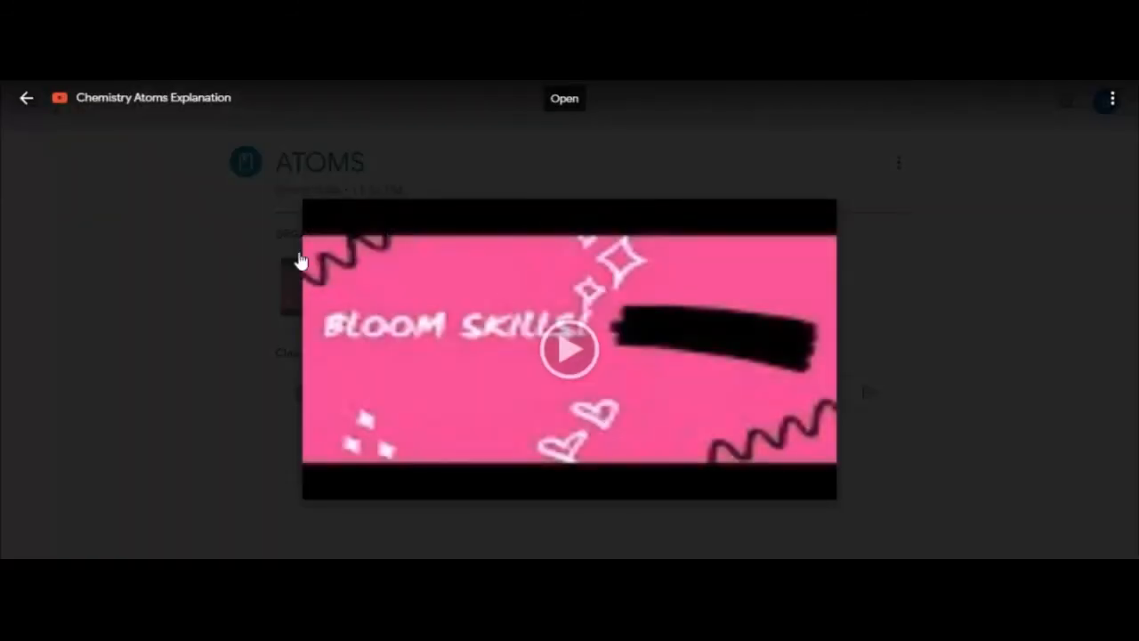
click(22, 103)
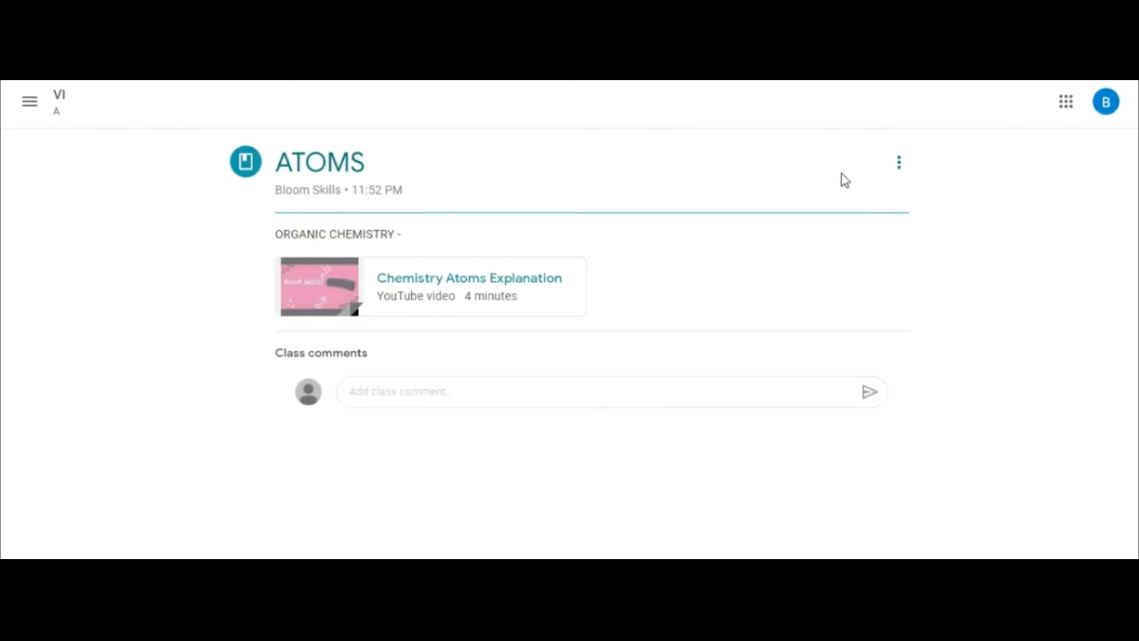
click(900, 163)
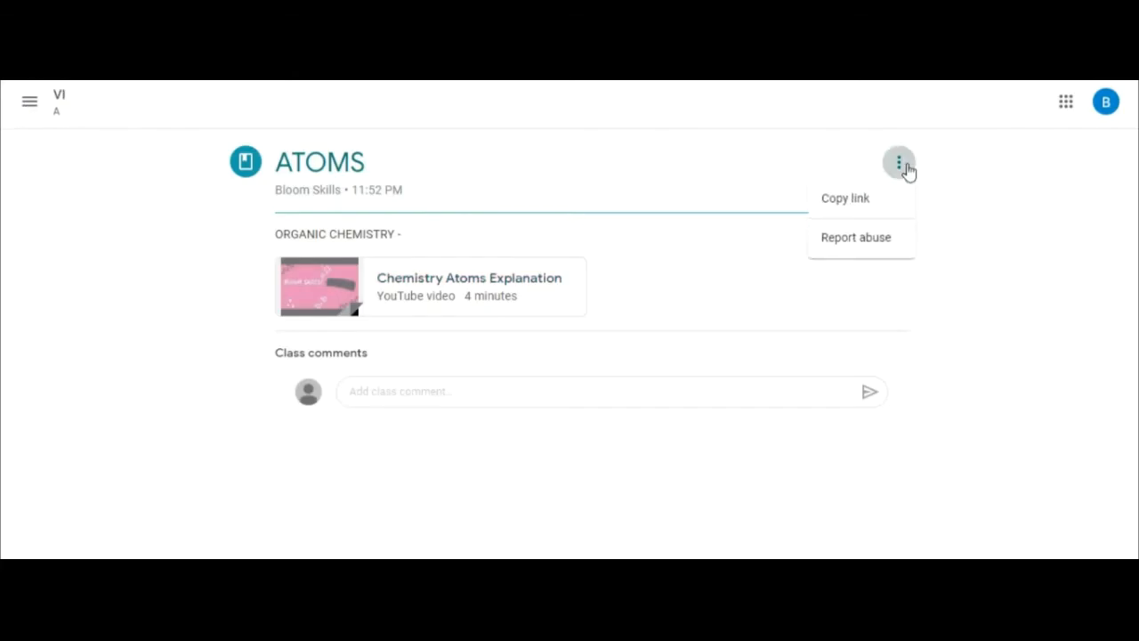
click(643, 175)
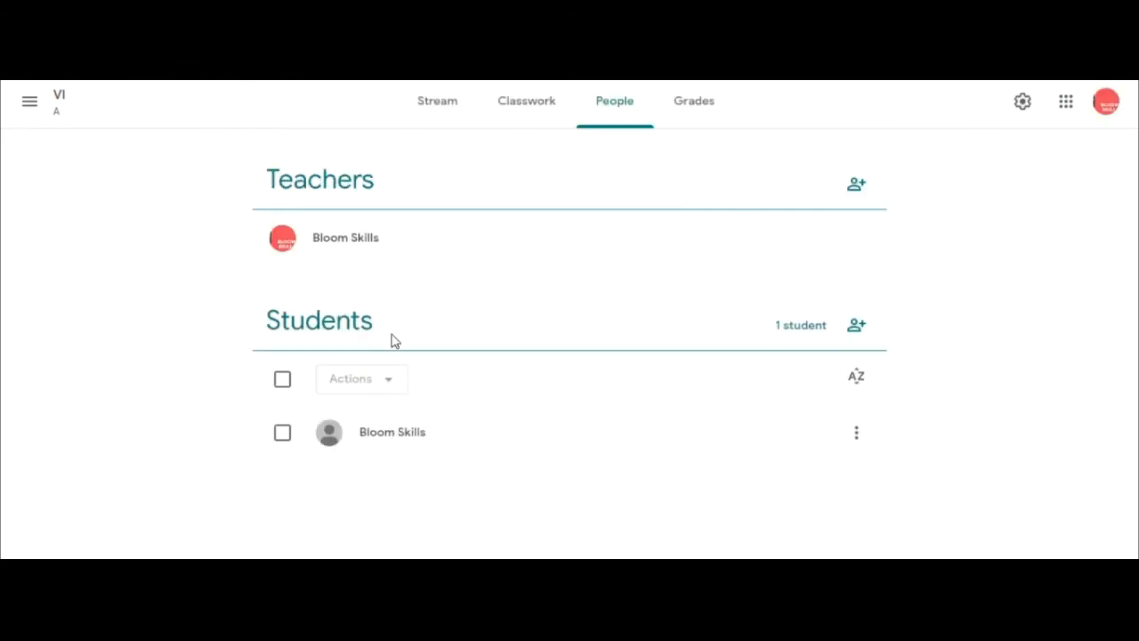
Return to the teacher's view of class VI A and look through its grades, people and stream pages
click(698, 105)
click(603, 119)
click(522, 117)
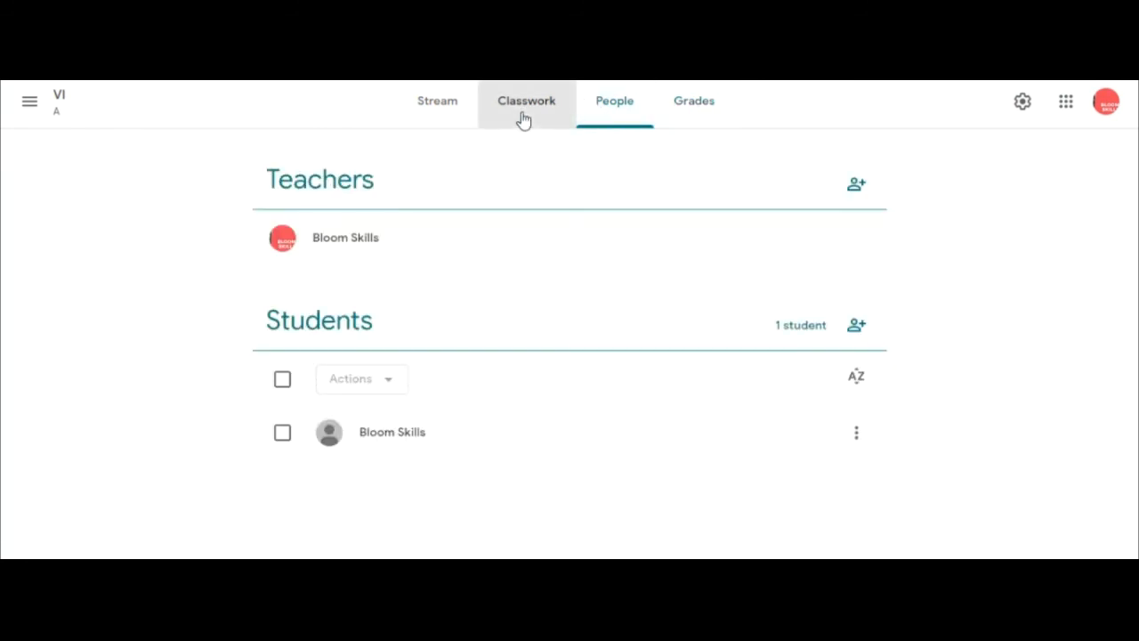
click(447, 105)
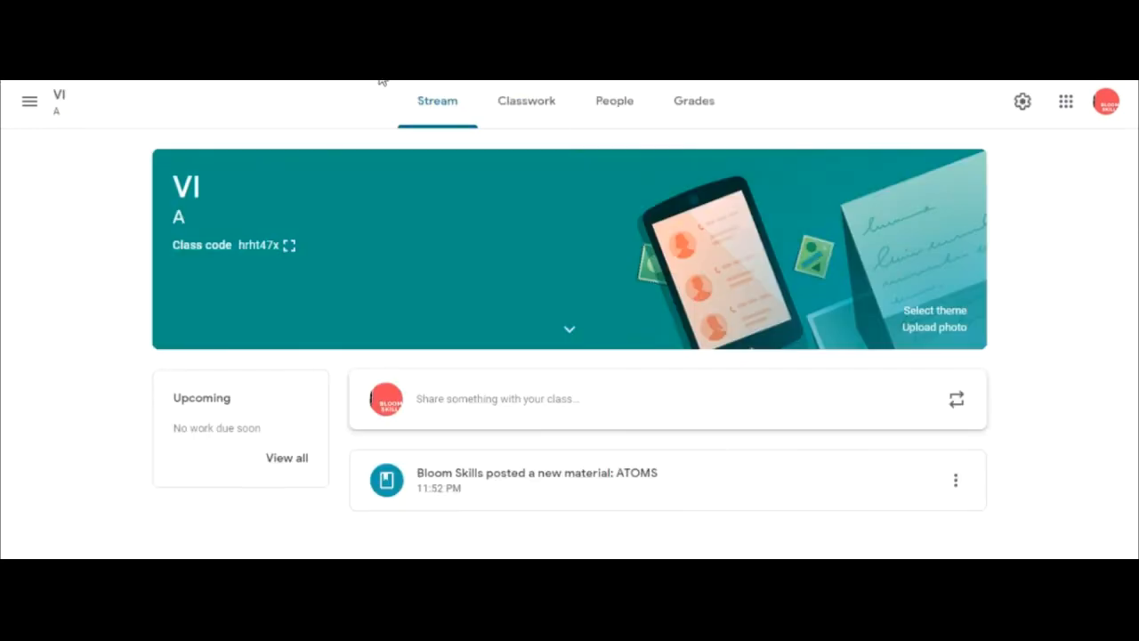
Show the options for creating a new classwork item in class VI A
click(537, 103)
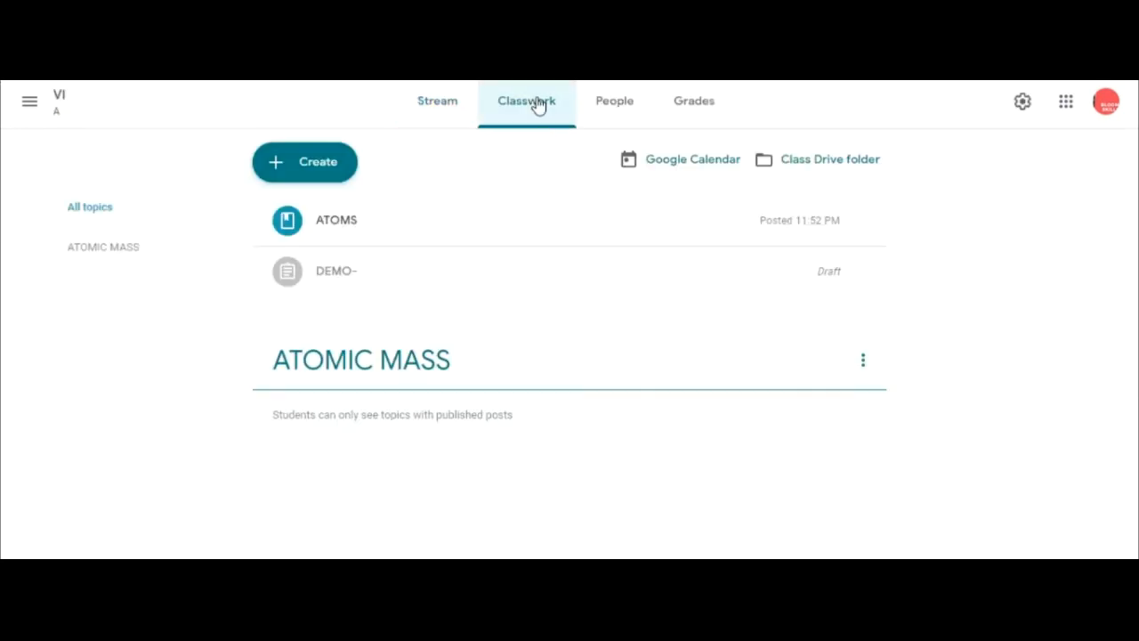
click(306, 162)
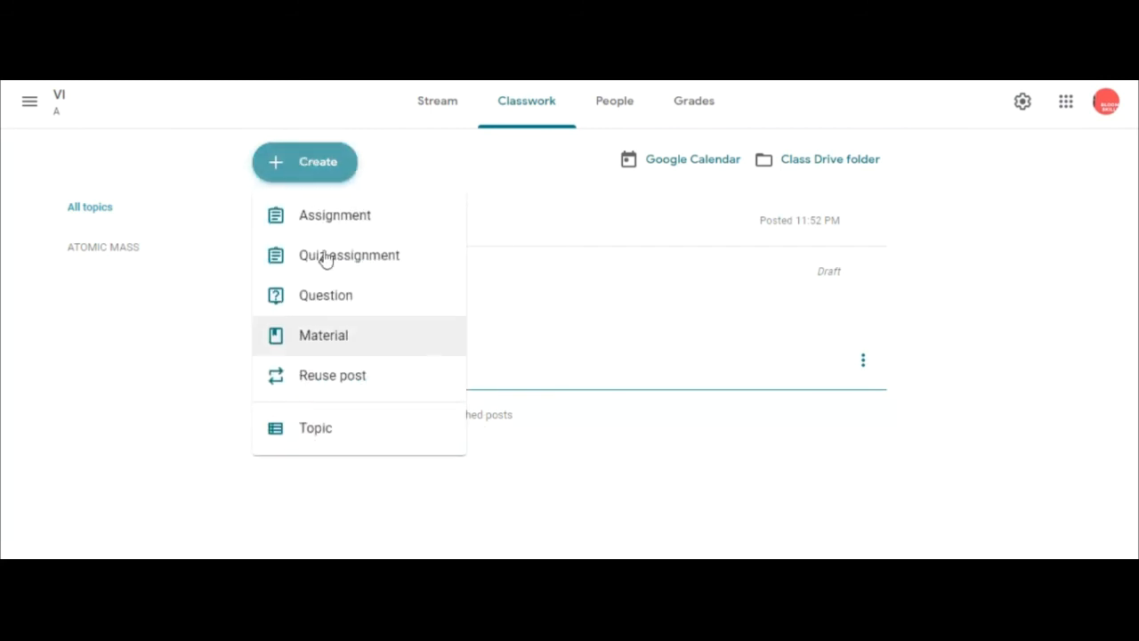